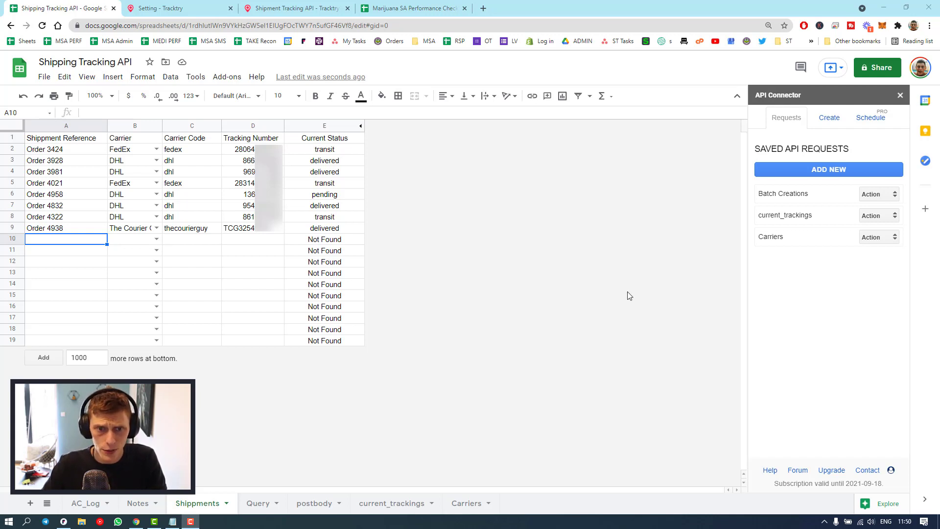
- Run the current_trackings request from its Action menu to refresh the Current Status column
click(871, 217)
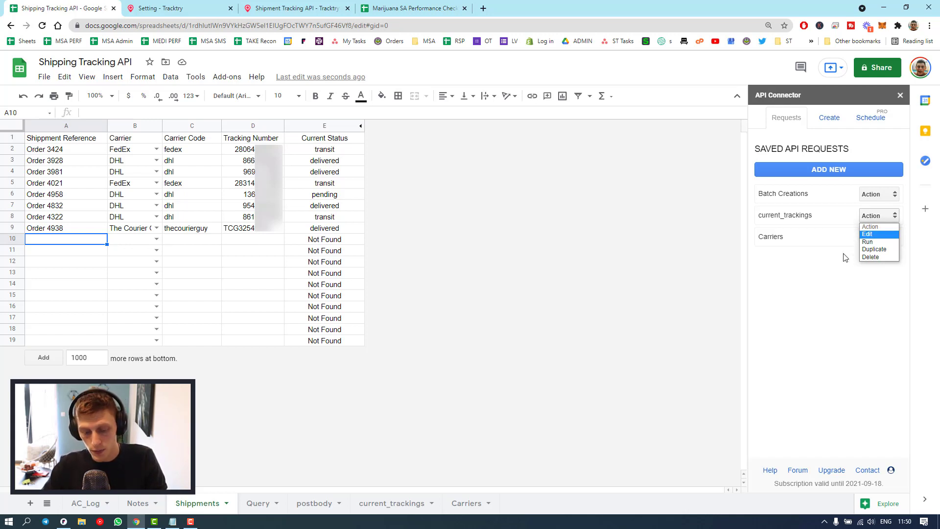
click(868, 241)
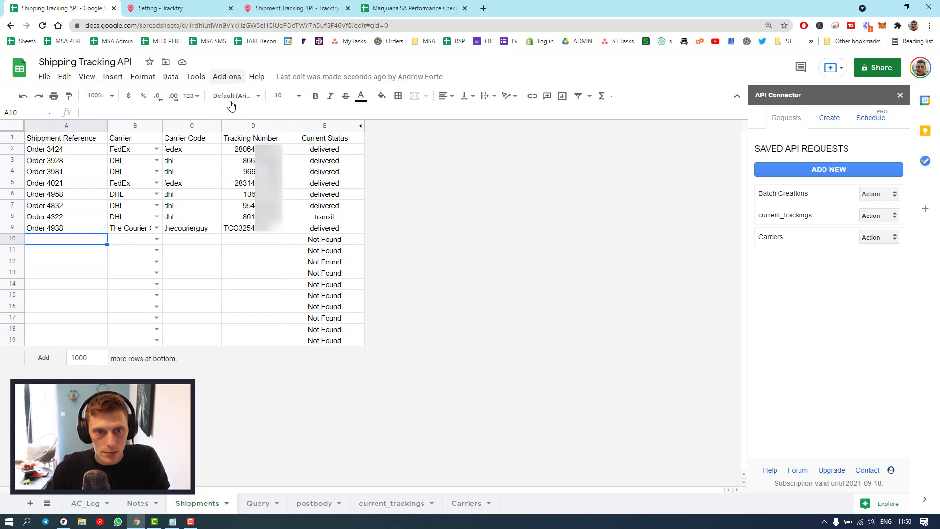
click(226, 77)
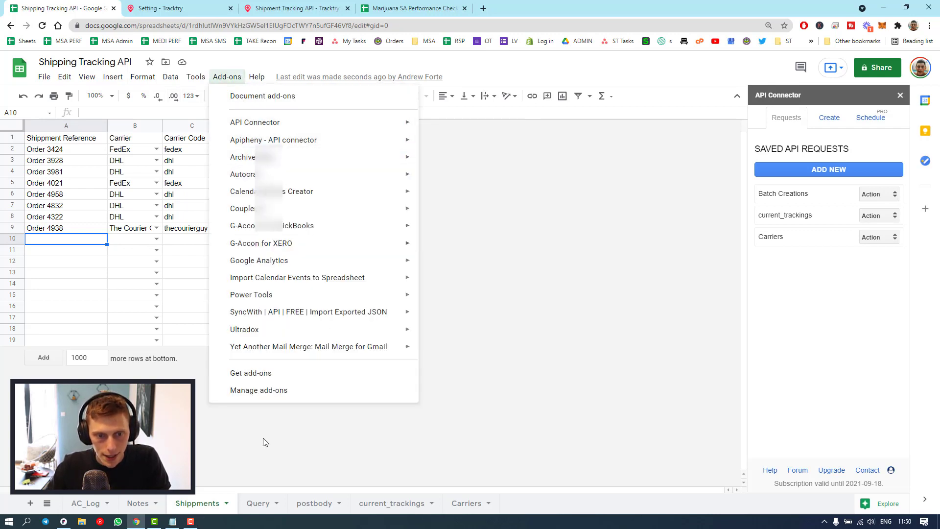
click(262, 390)
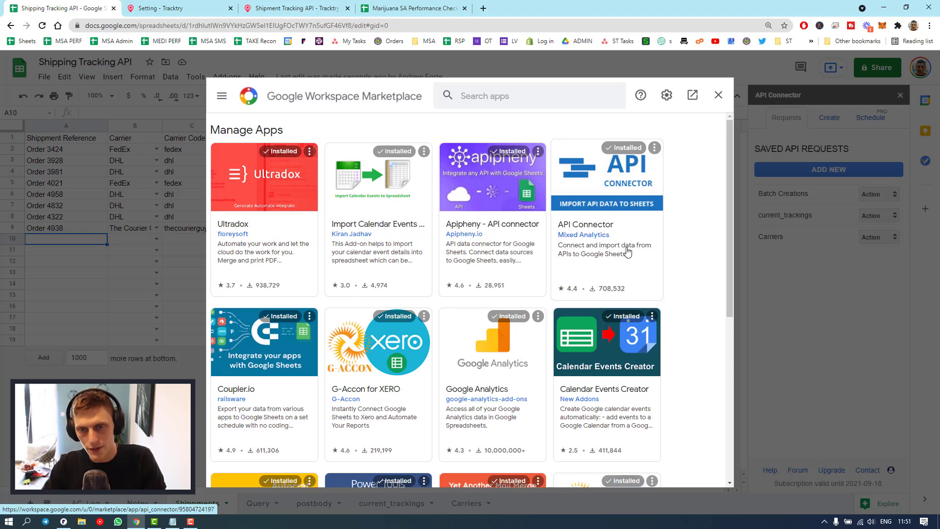
click(718, 94)
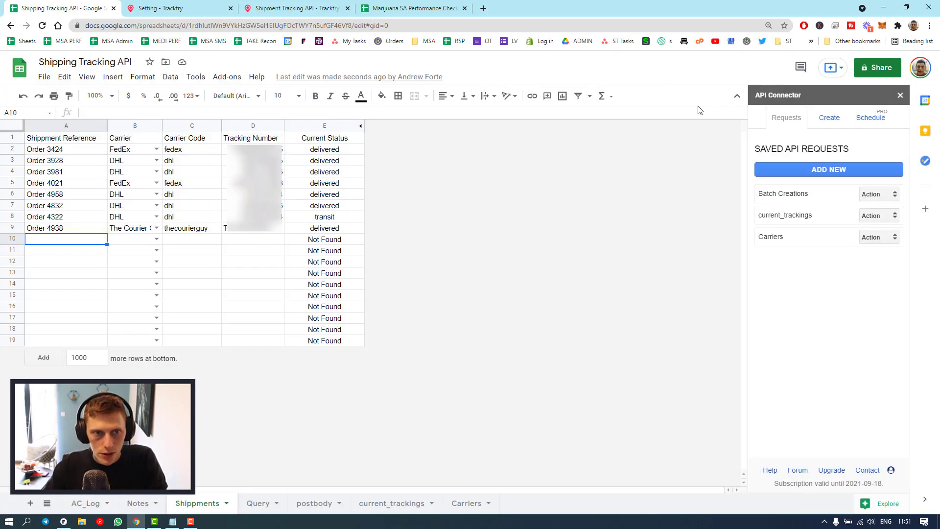
click(170, 9)
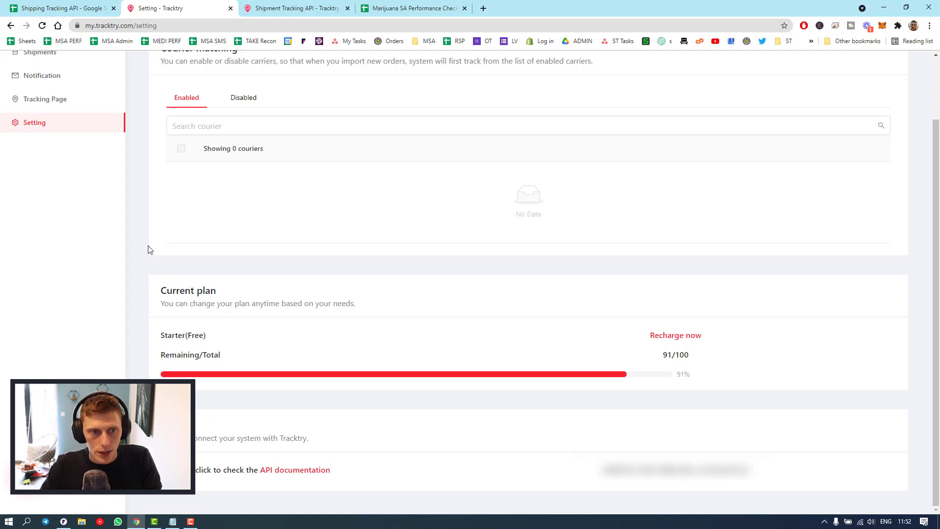
click(81, 9)
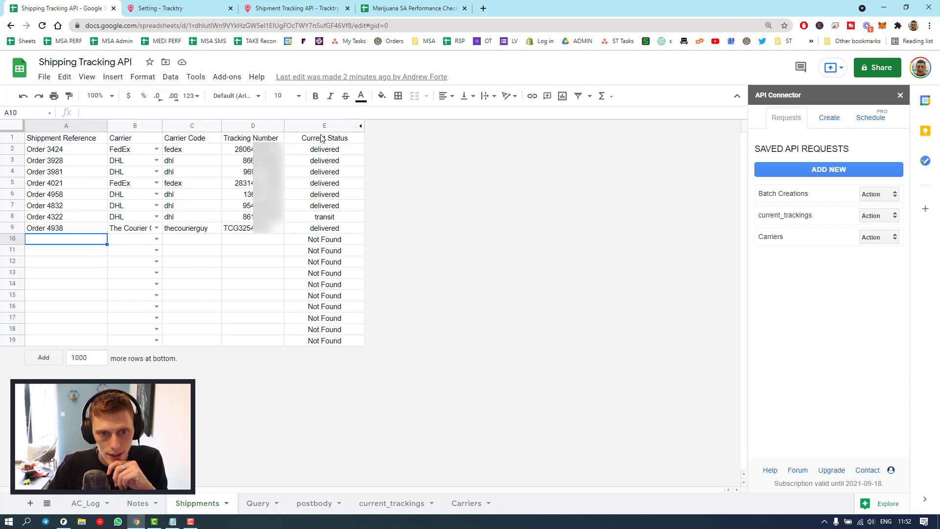
- Check the Current Status VLOOKUP, then unhide column F and view the Post Body JSON formula
drag(323, 139, 323, 230)
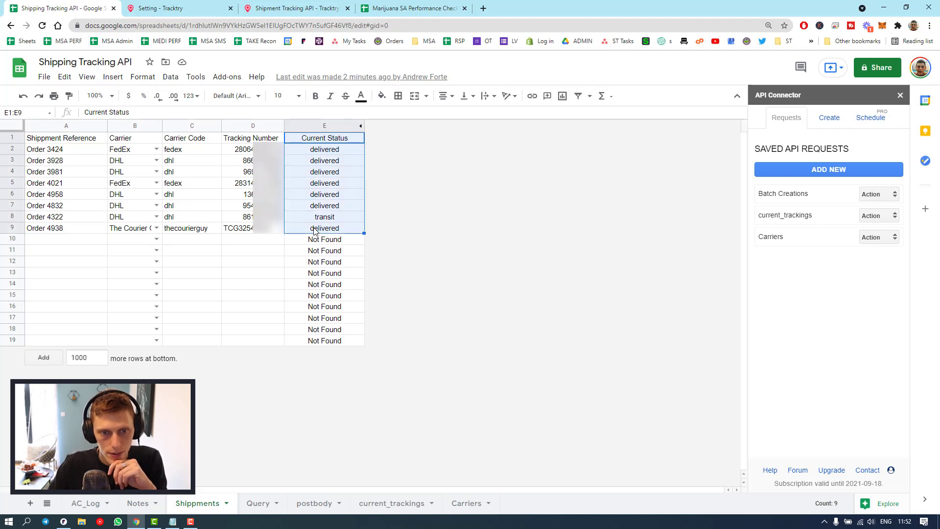
click(405, 221)
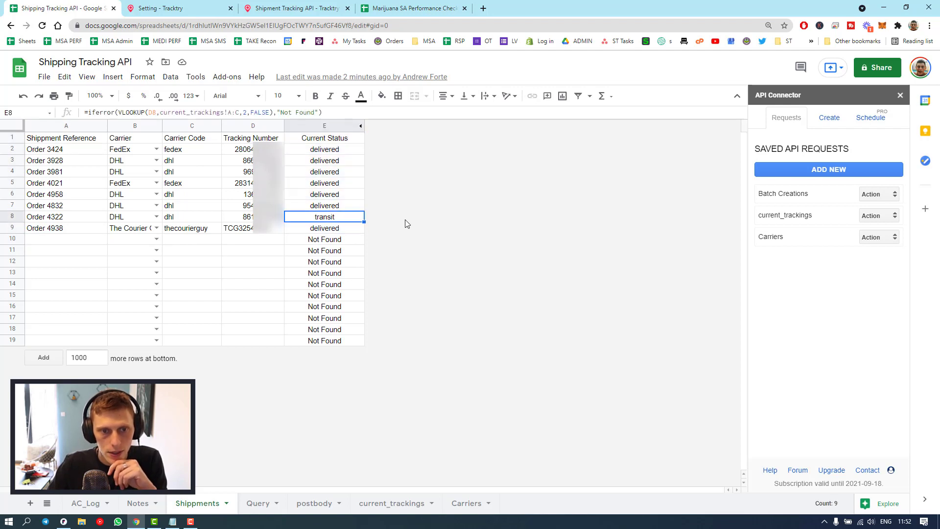
click(361, 127)
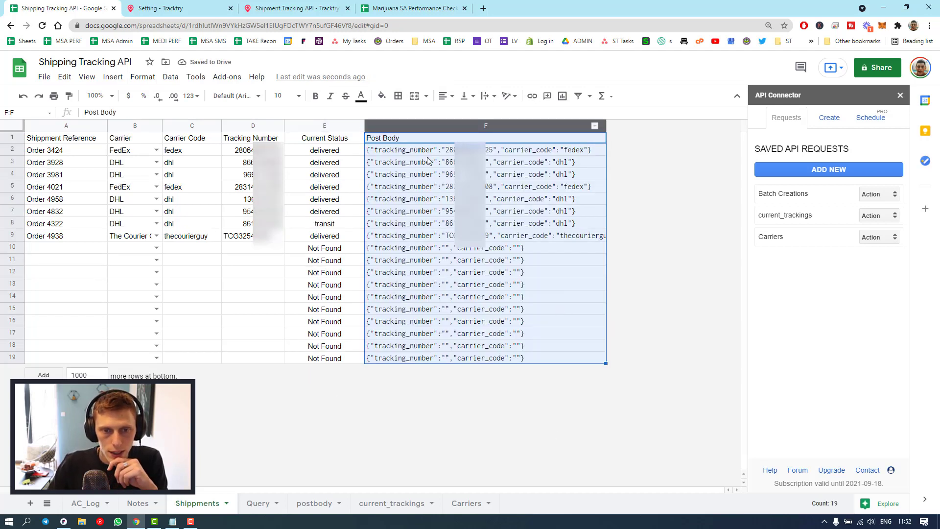
click(411, 151)
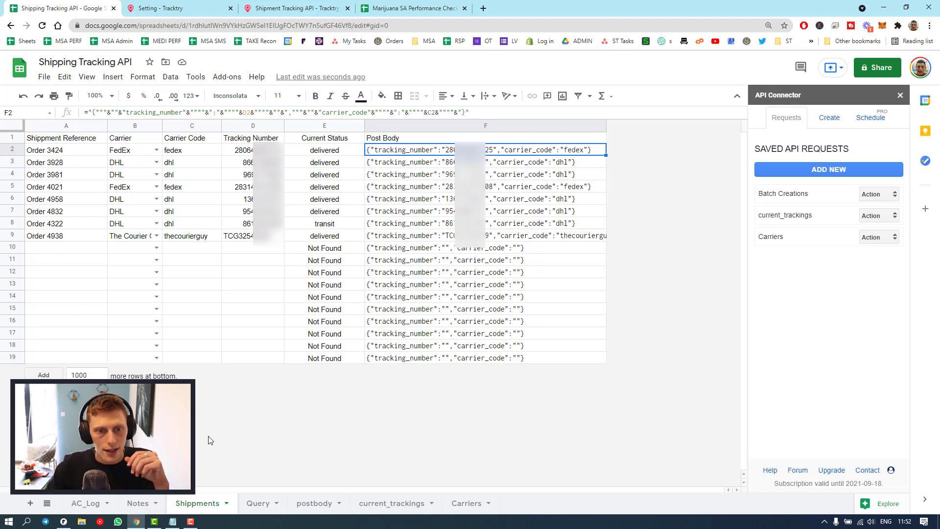
- Switch to the Carriers sheet and open the Carriers request for editing in API Connector
click(468, 504)
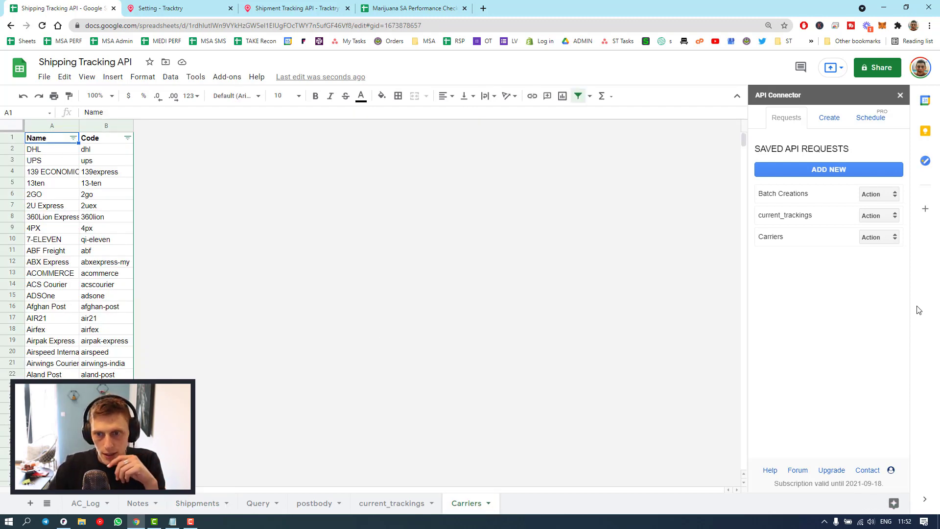
click(871, 238)
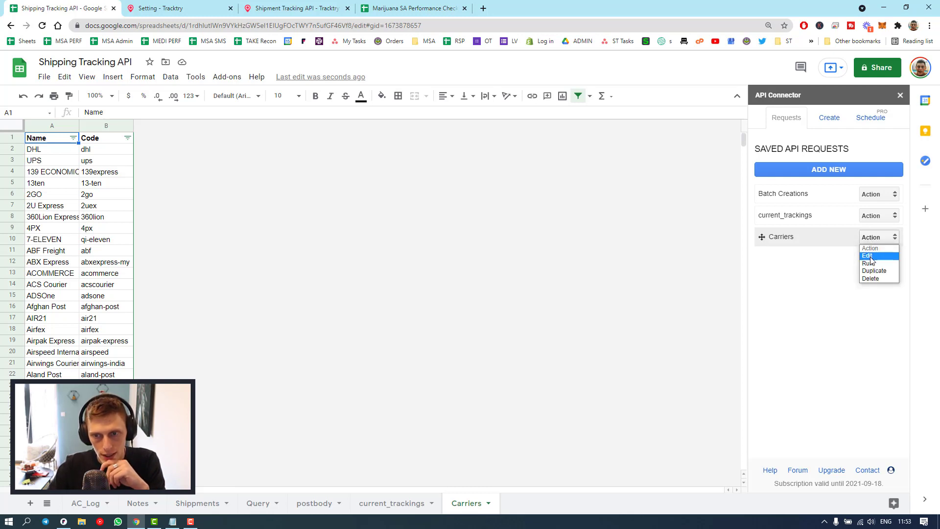
click(870, 257)
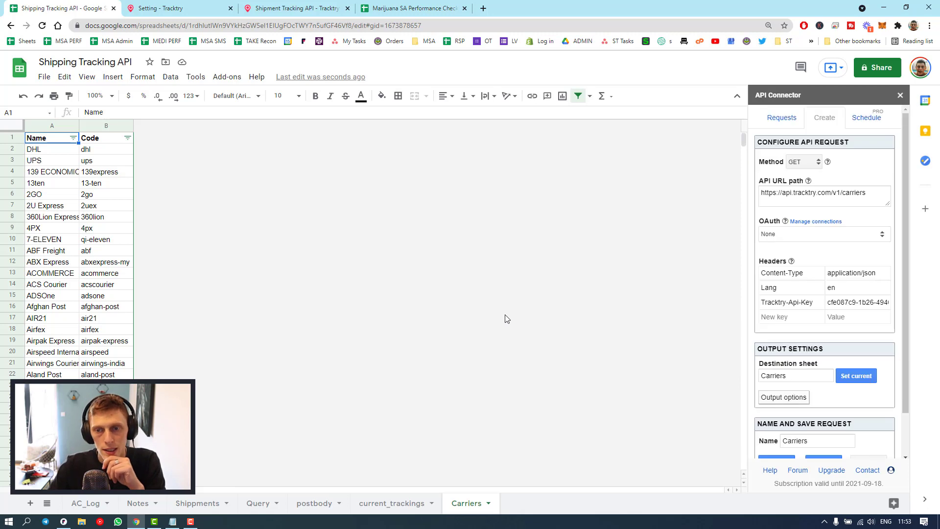
click(234, 77)
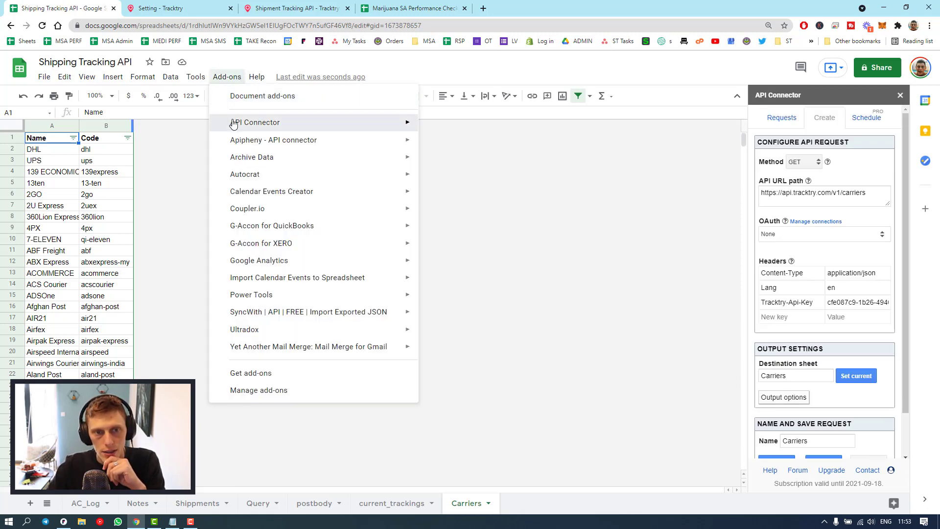
mouse_move(233, 124)
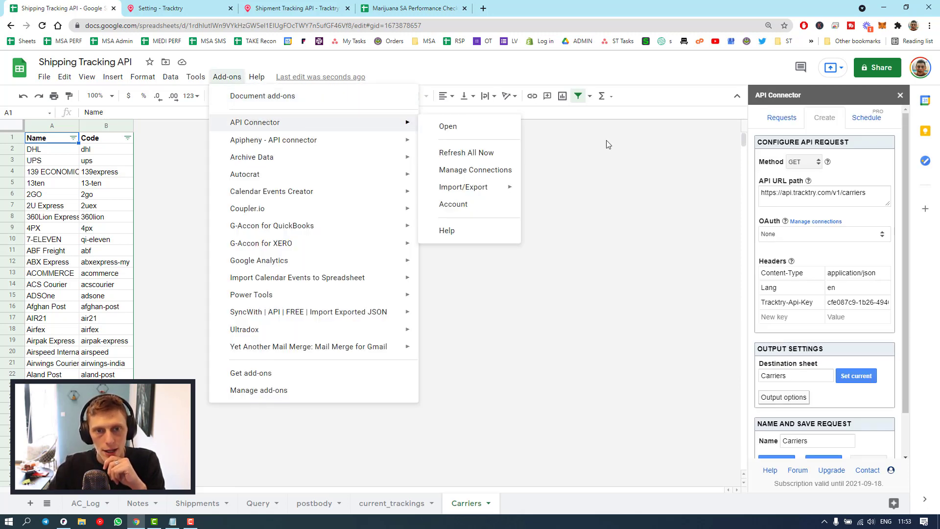
click(448, 126)
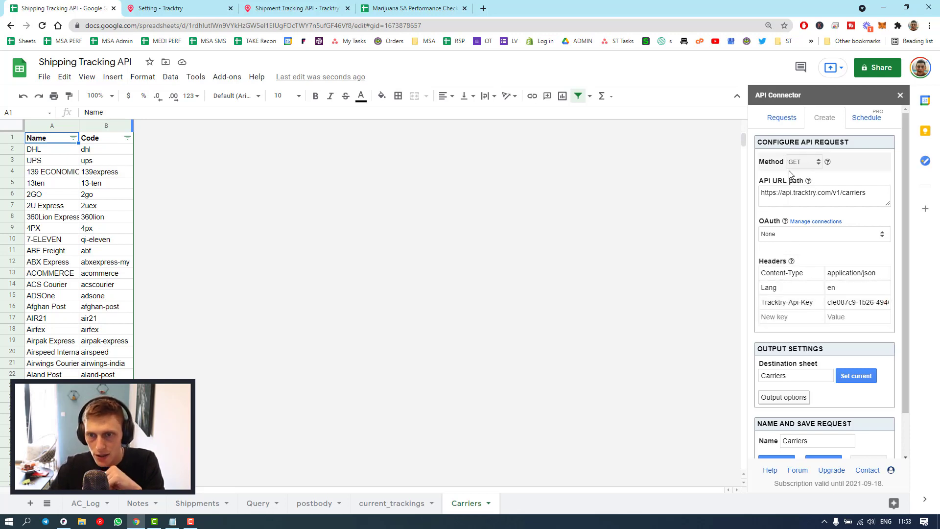
- Expand the Carriers request's output options and enlarge the JMESPath field to read it
scroll(809, 362, down, 1)
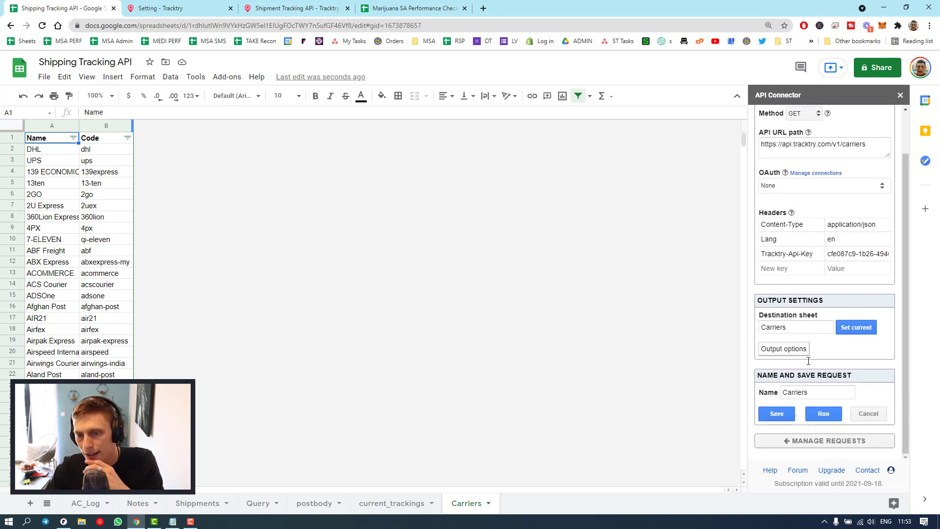
click(793, 352)
scroll(793, 349, down, 2)
scroll(793, 349, down, 3)
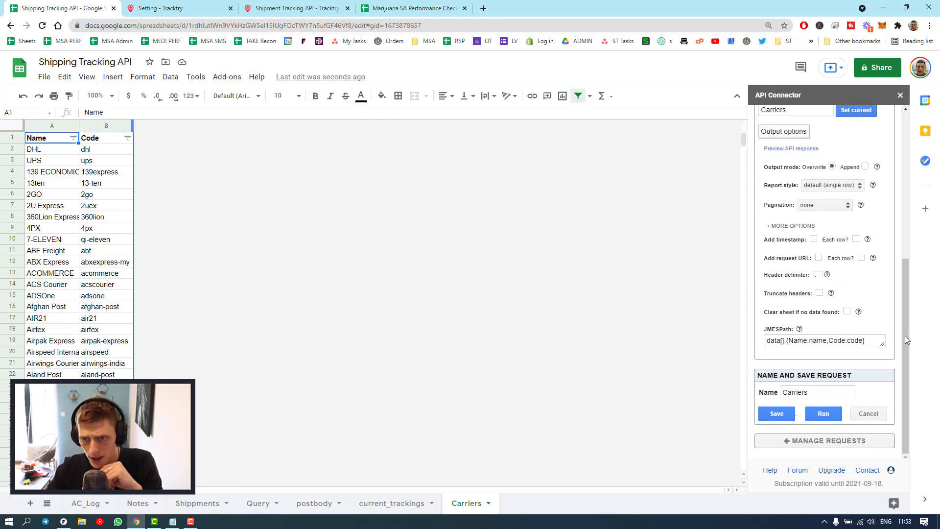
click(883, 347)
drag(884, 347, 887, 361)
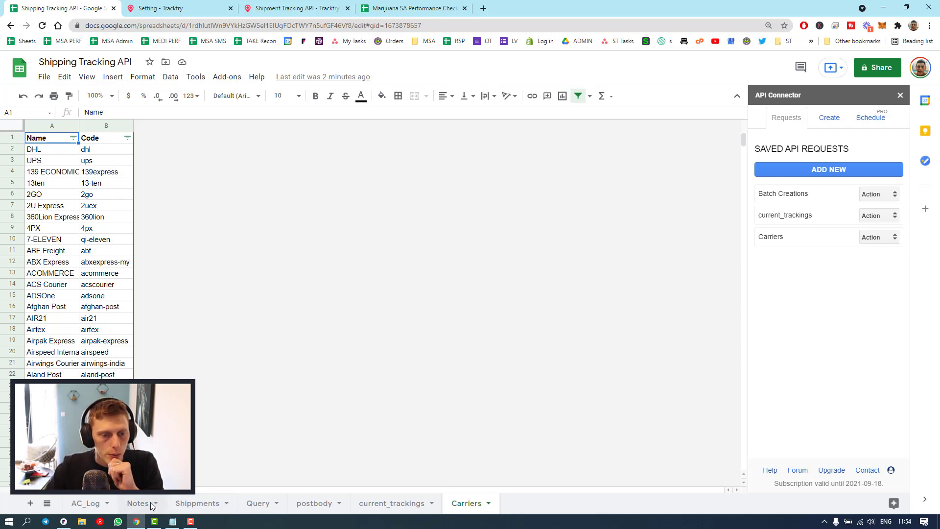
- Return to Shippments and view C2's VLOOKUP on Carriers!A:B for the carrier code
click(200, 503)
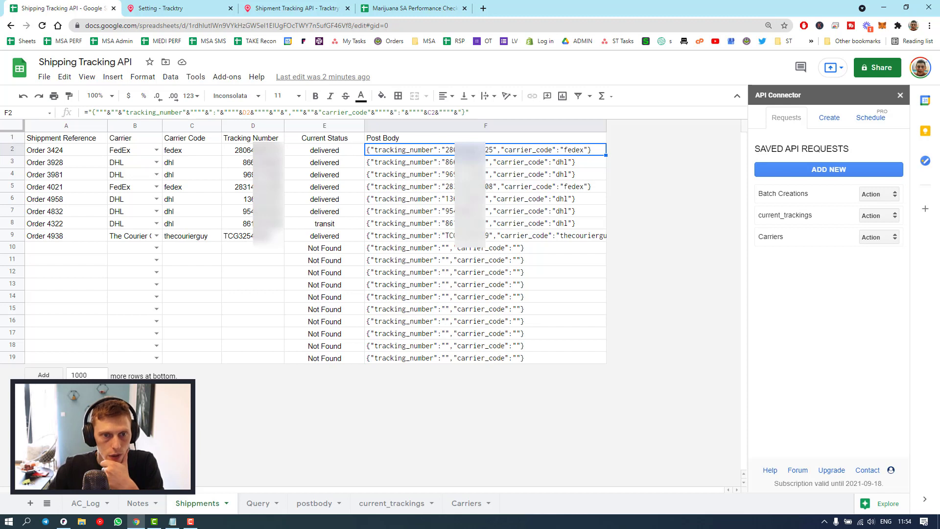
click(185, 154)
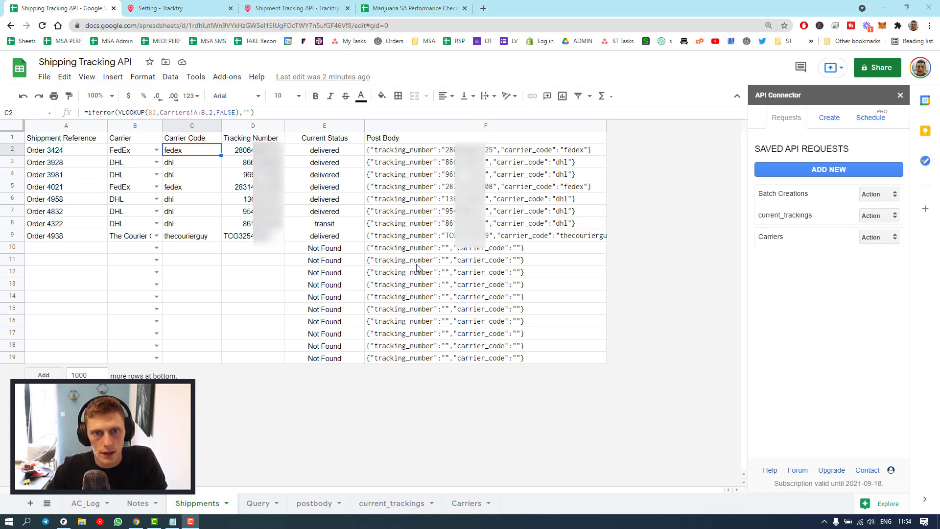
- Fill row 10 with a new order reference, carrier DHL and the pasted tracking number
click(67, 249)
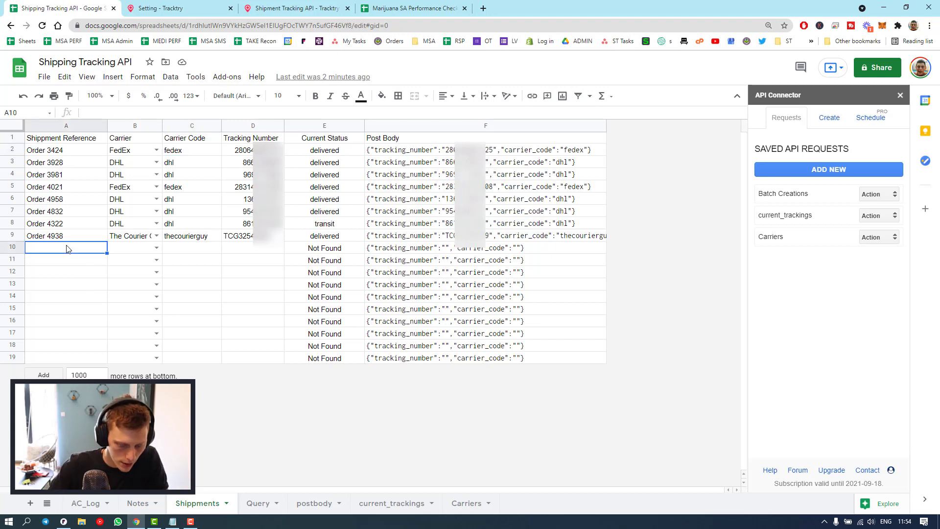
text(ORder)
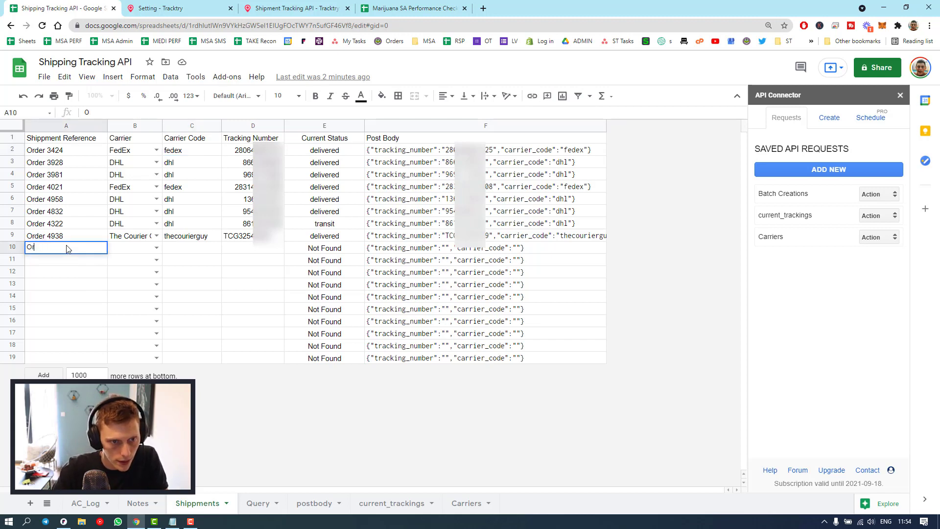
text(der 3921)
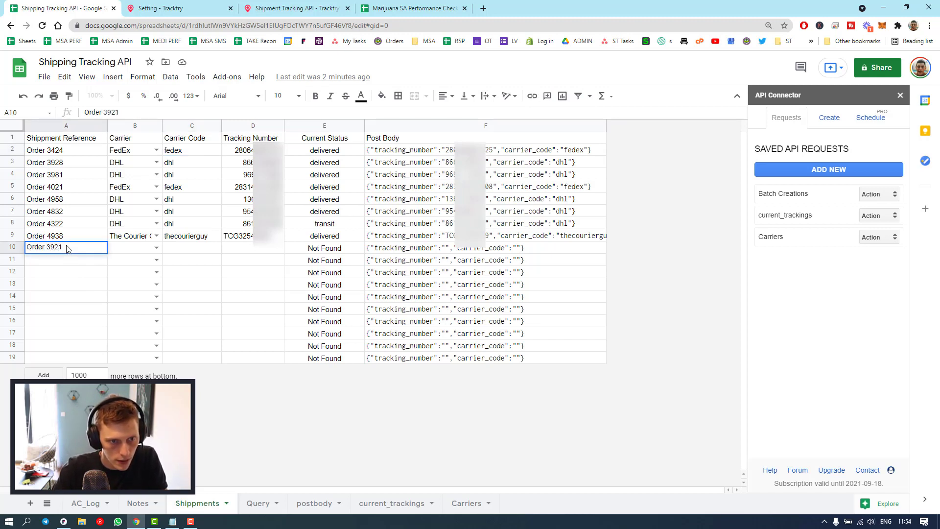
key(Tab)
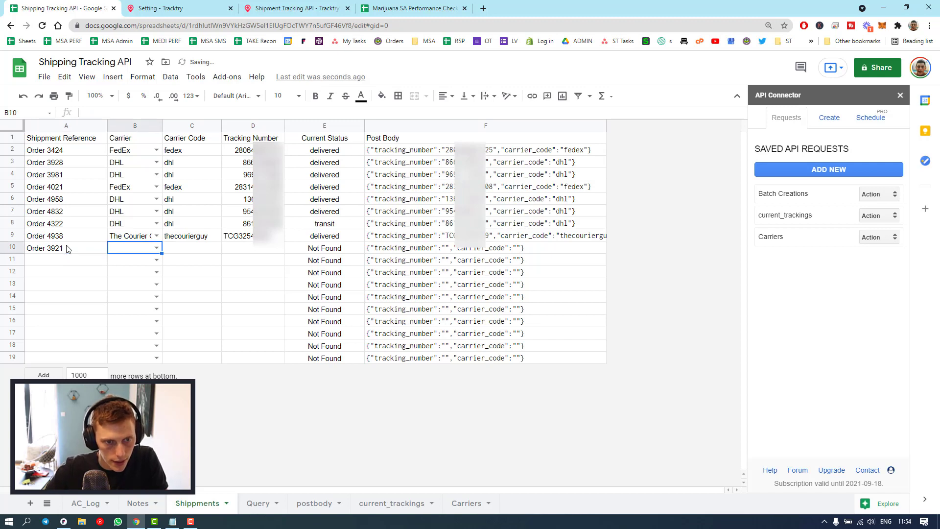
click(156, 248)
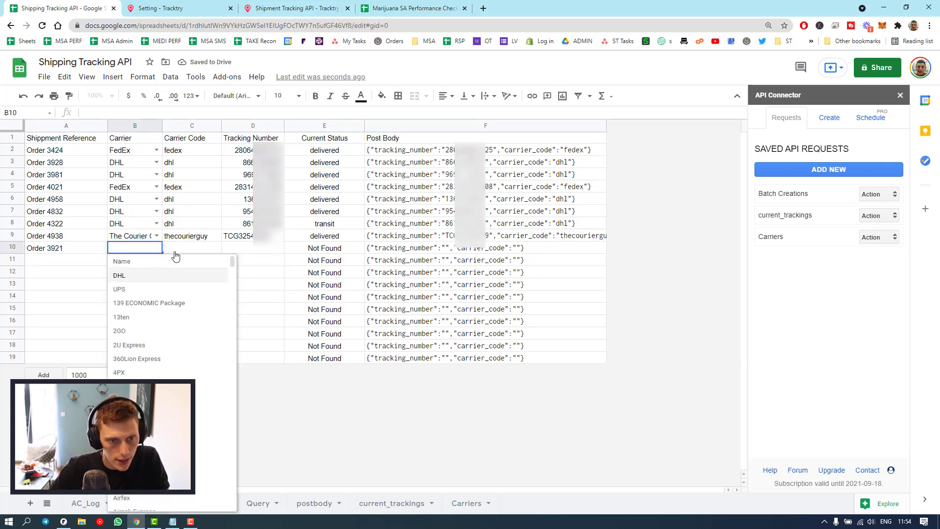
click(130, 277)
click(249, 249)
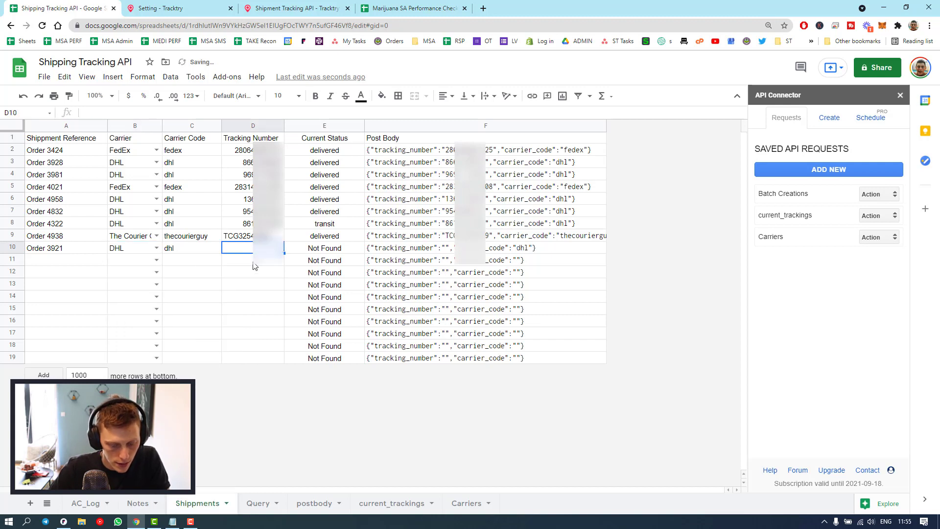
key(ctrl+v)
click(245, 272)
- Check row 10's Current Status lookup and generated Post Body formulas
click(300, 250)
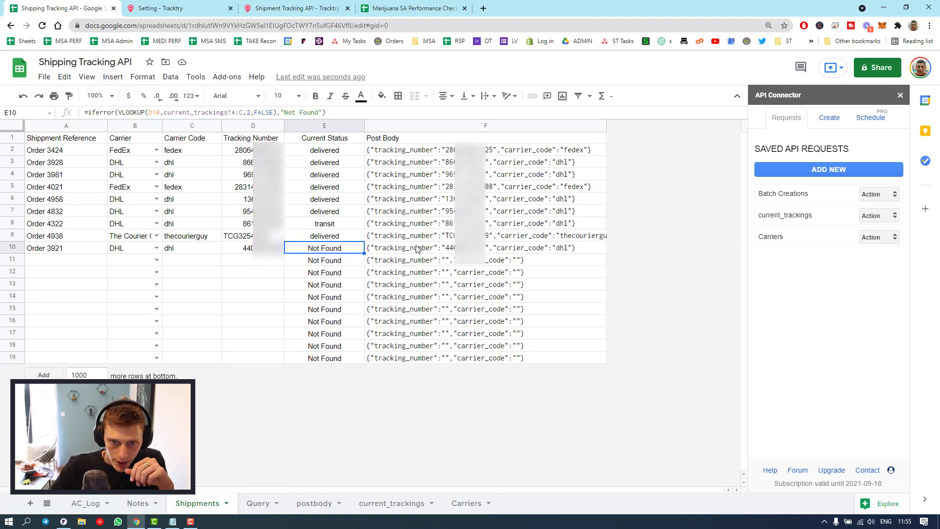
click(398, 249)
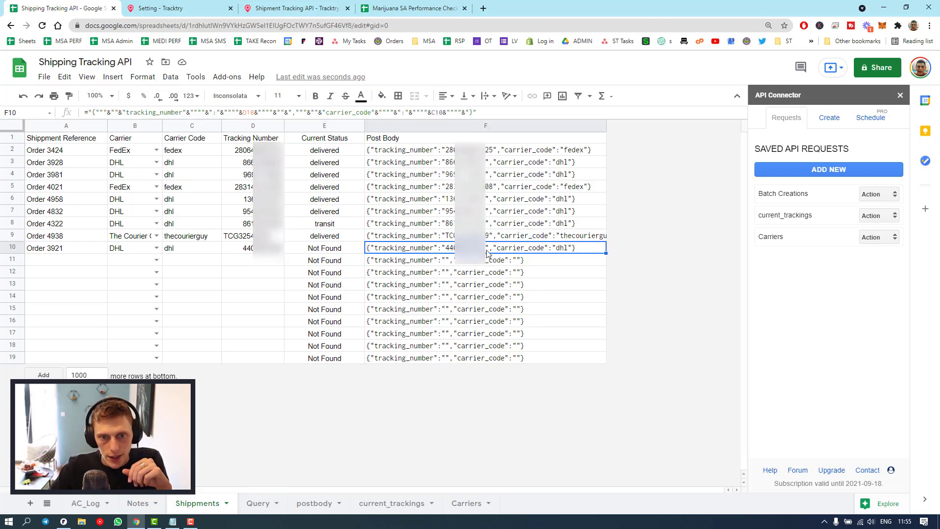
click(333, 254)
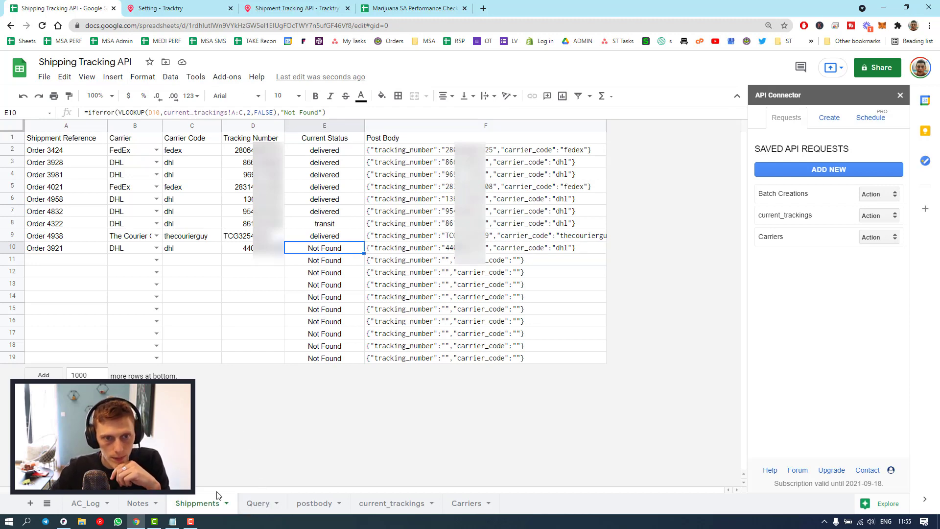
- Inspect the Query sheet's QUERY formula listing not-found shipments, then go to postbody
click(255, 504)
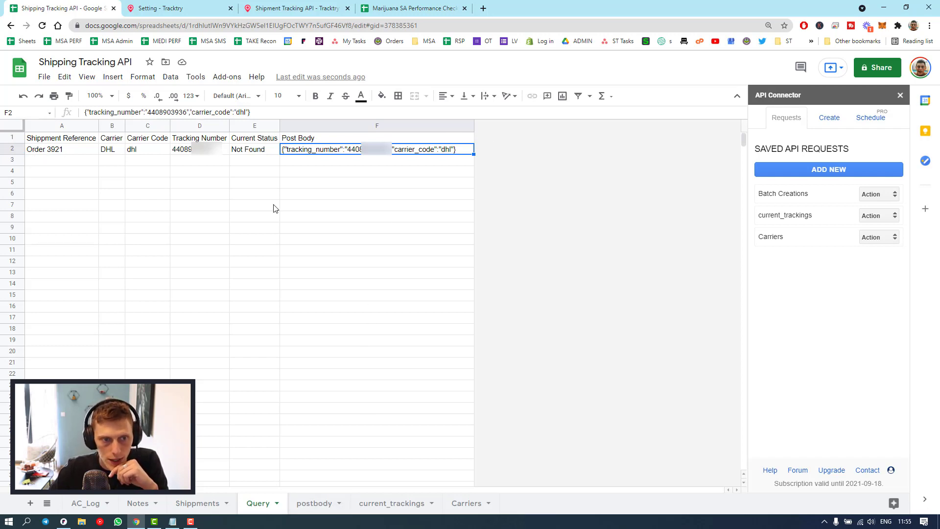
click(55, 150)
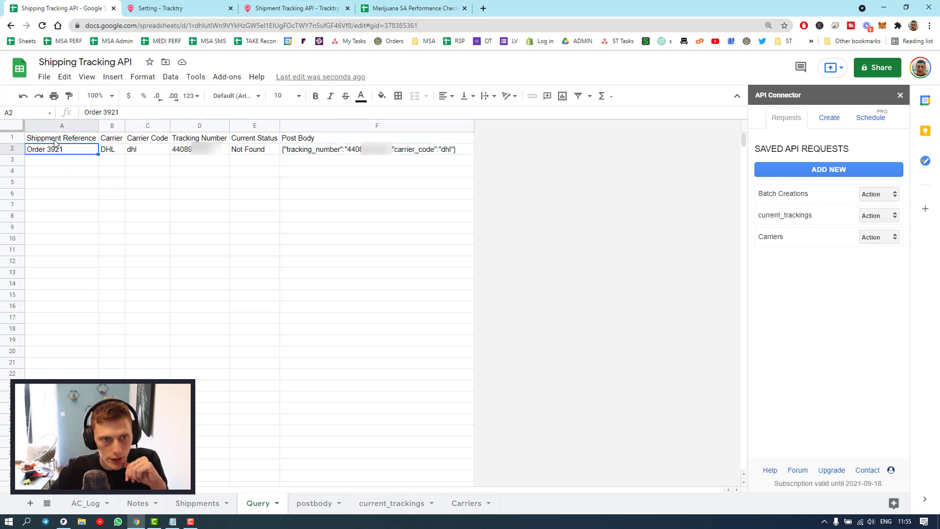
click(56, 142)
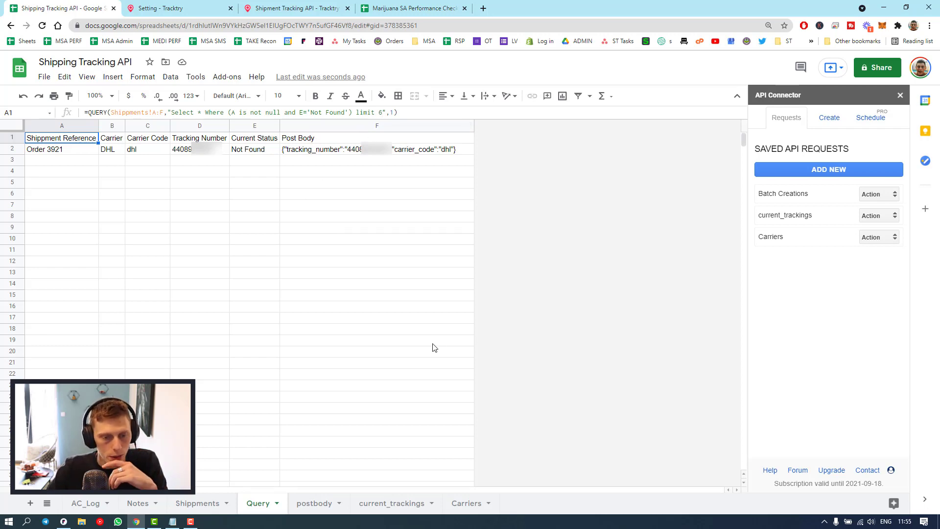
click(314, 503)
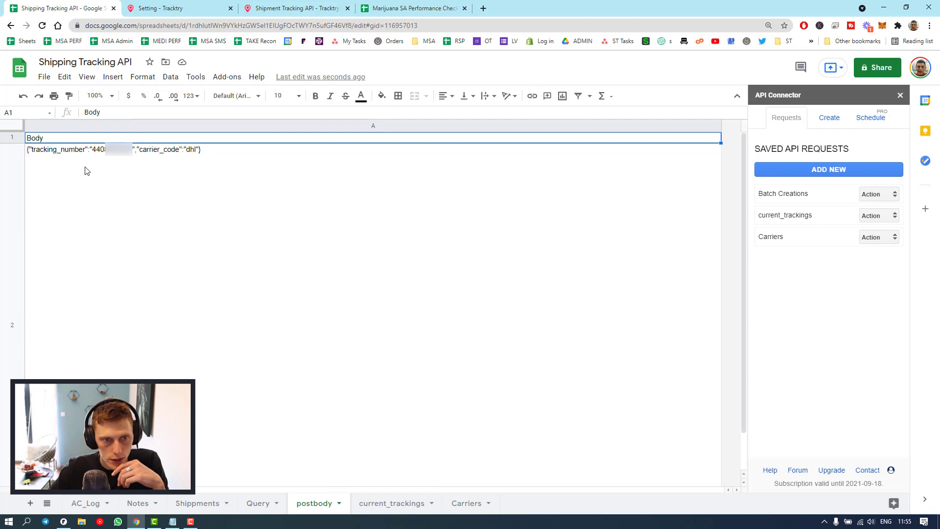
- Check the TEXTJOIN body formula in A2 and open Batch Creations for editing
click(75, 153)
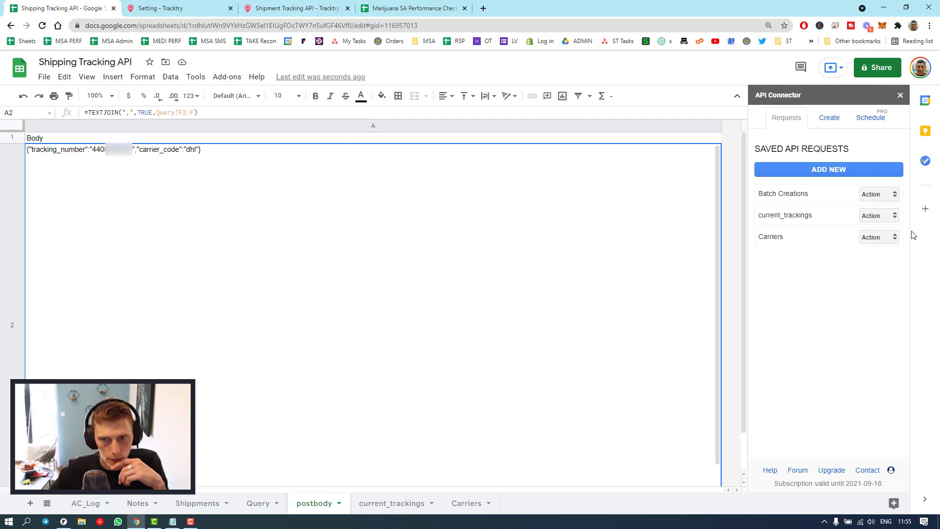
click(874, 200)
click(874, 215)
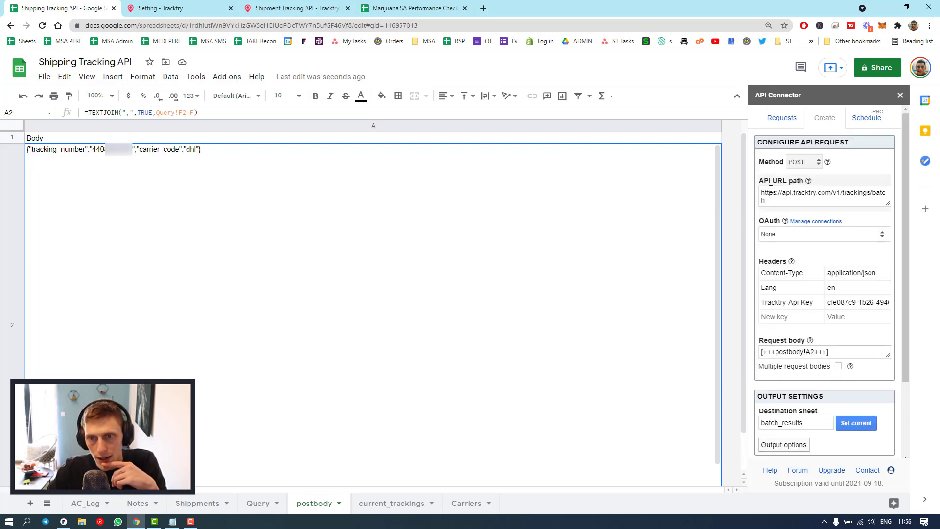
- Reveal Batch Creations' output options and full JMESPath expression, then save the request
scroll(788, 389, down, 2)
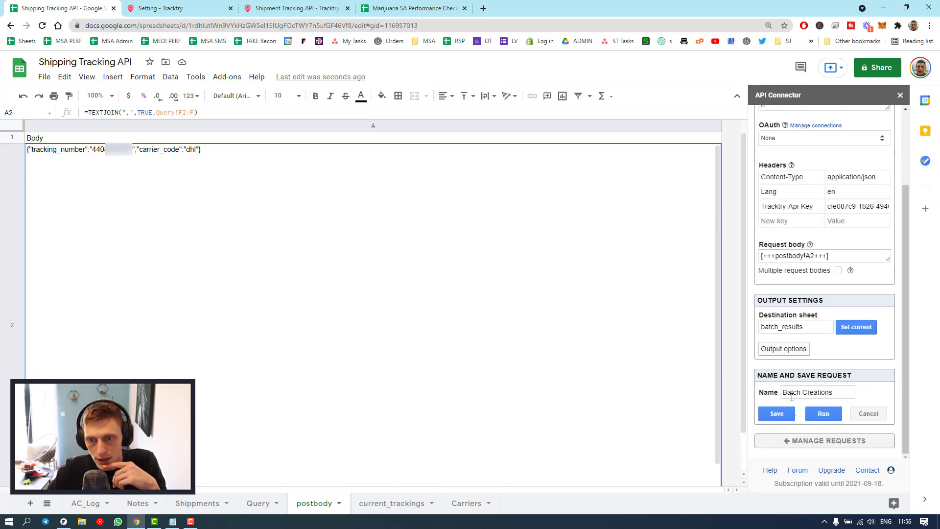
scroll(791, 396, up, 2)
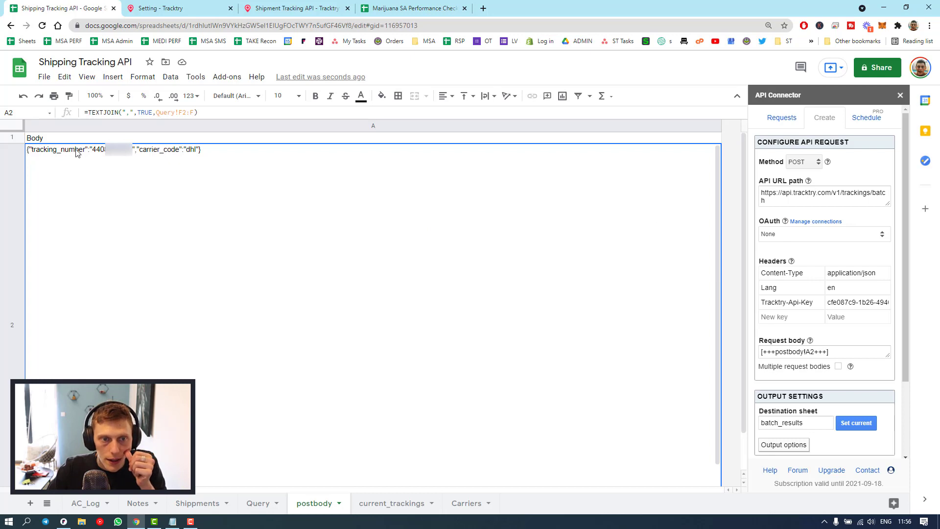
scroll(838, 343, down, 2)
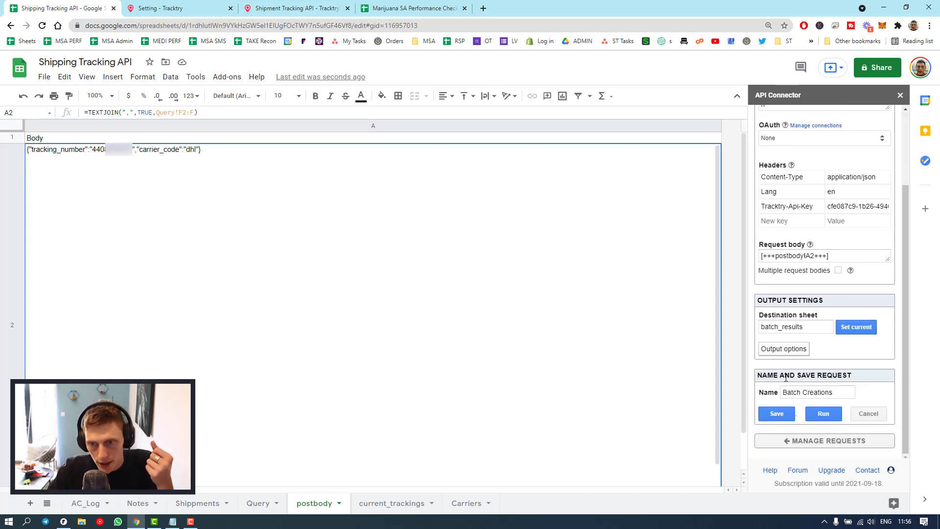
click(783, 349)
scroll(786, 357, down, 2)
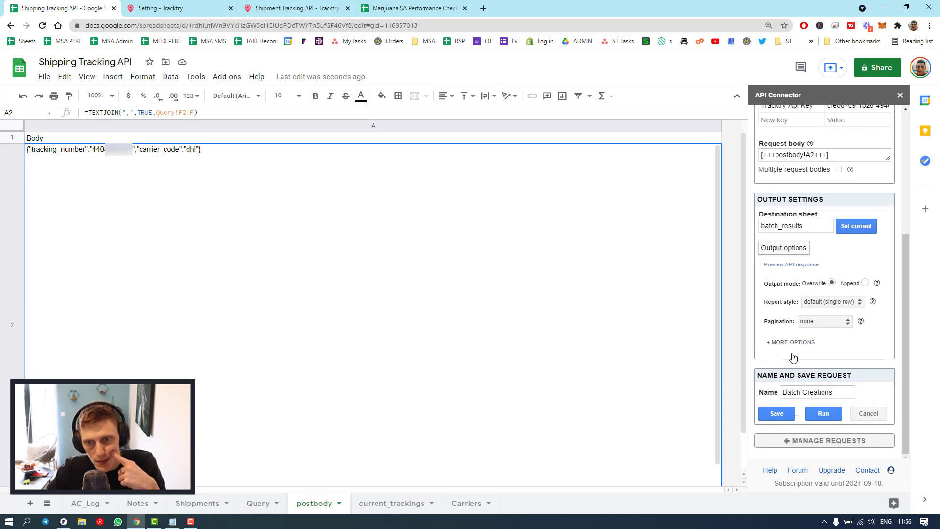
click(772, 342)
scroll(772, 346, down, 2)
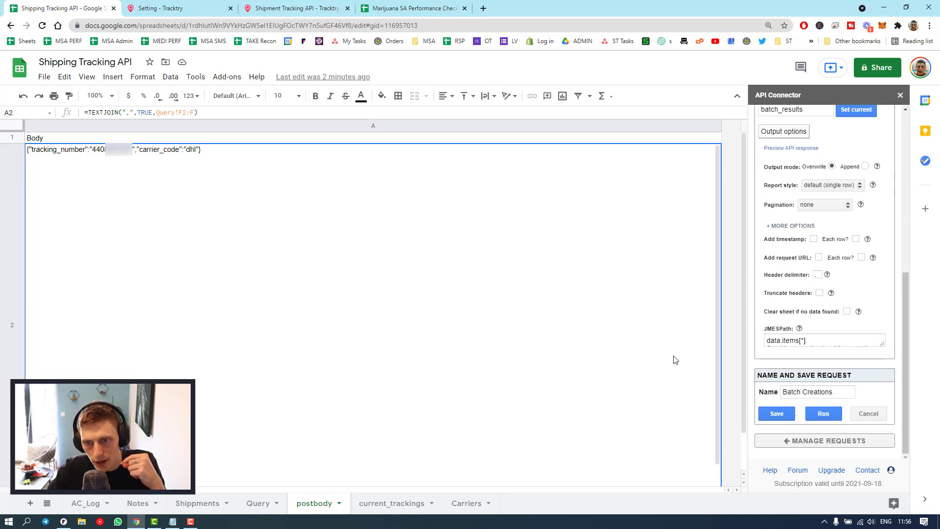
drag(884, 345, 886, 361)
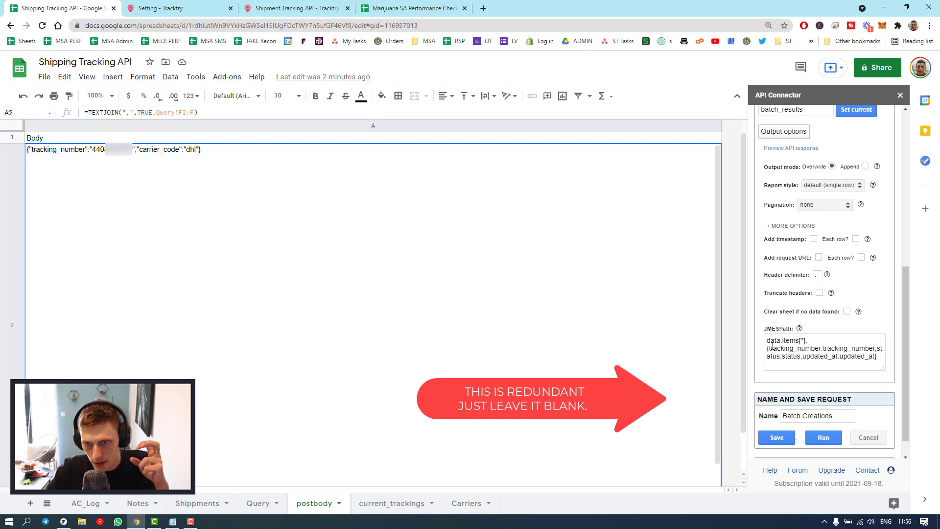
click(773, 443)
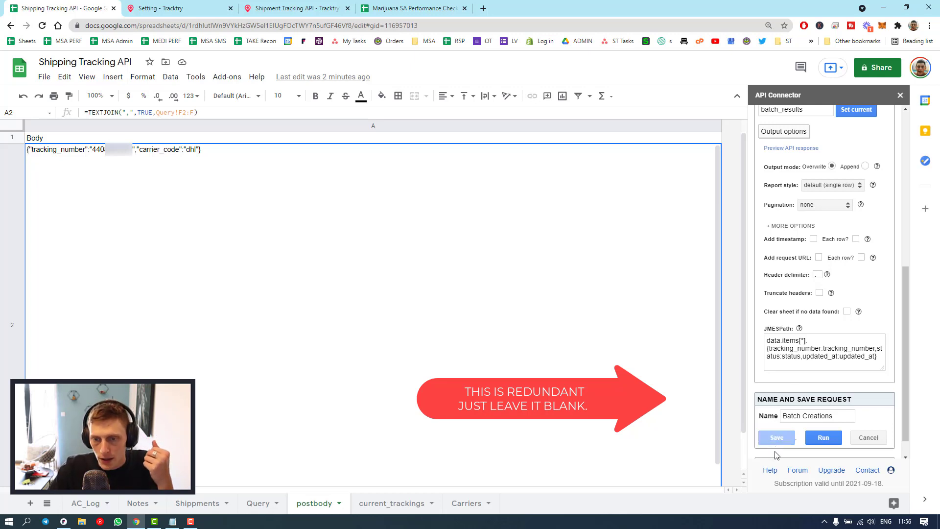
- Run Batch Creations, dismiss the 'no records found' message, and save the request again
click(823, 439)
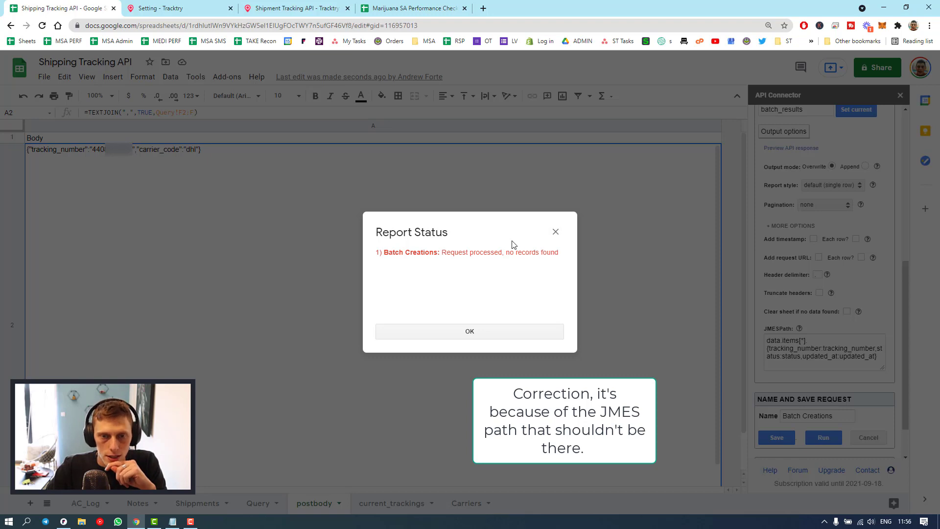
click(526, 249)
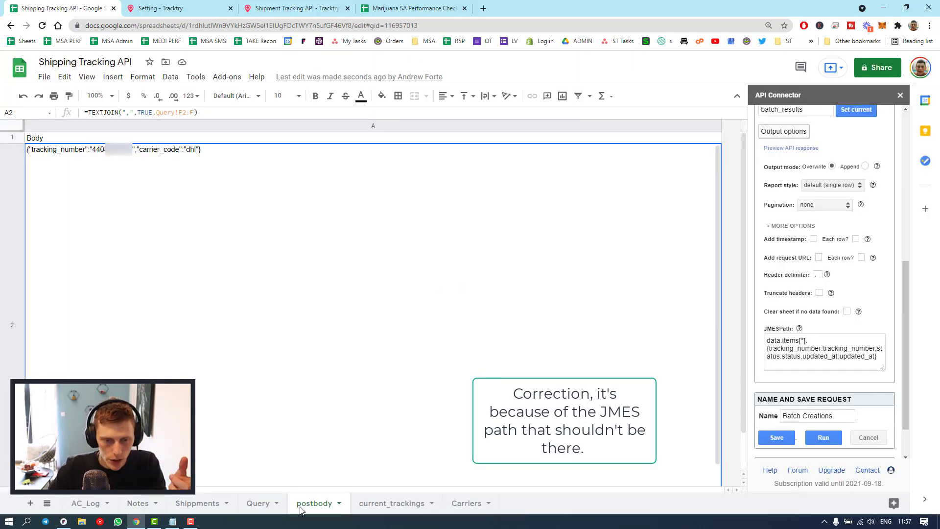
click(197, 503)
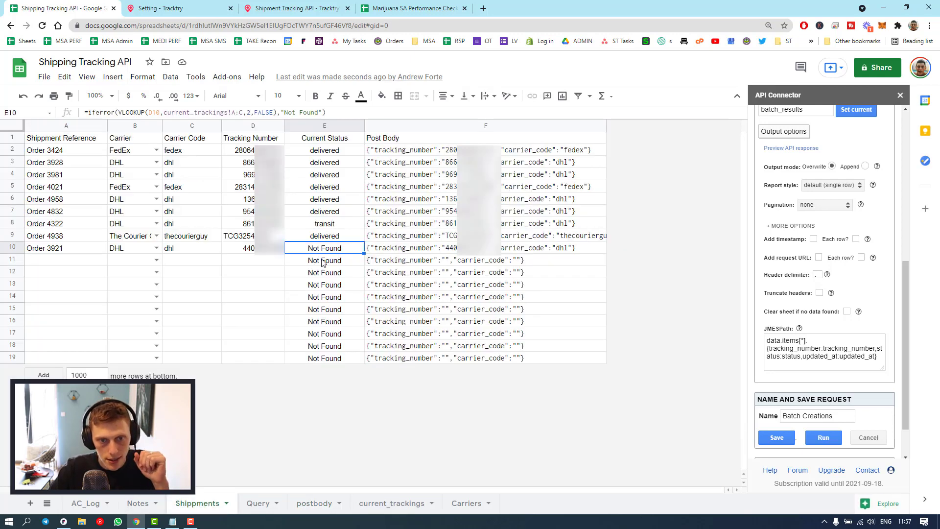
click(777, 437)
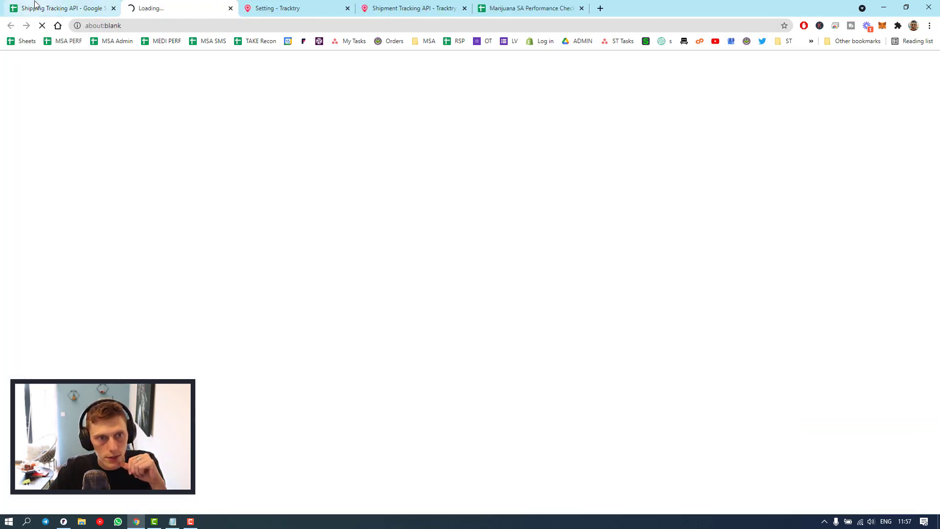
- Edit current_trackings and expand its JMESPath extracting tracking_number, status and updated_at
click(31, 6)
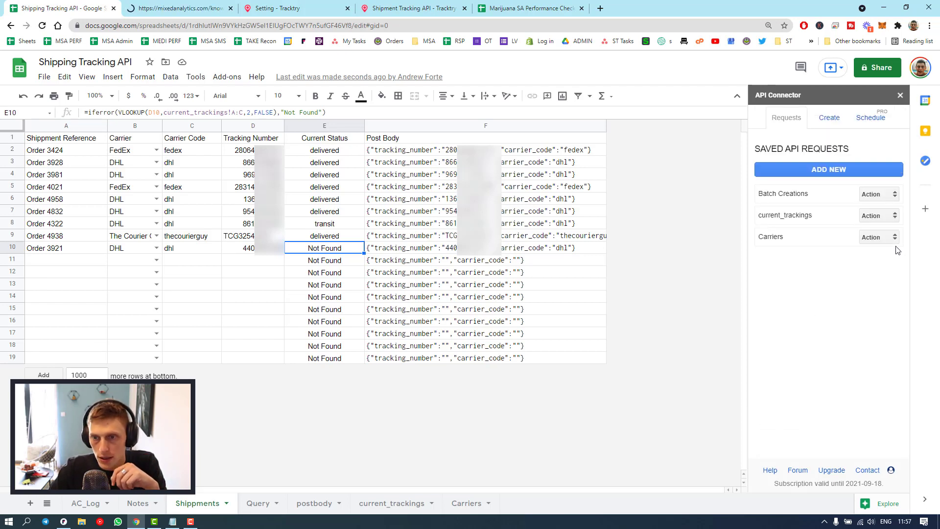
click(880, 215)
click(871, 232)
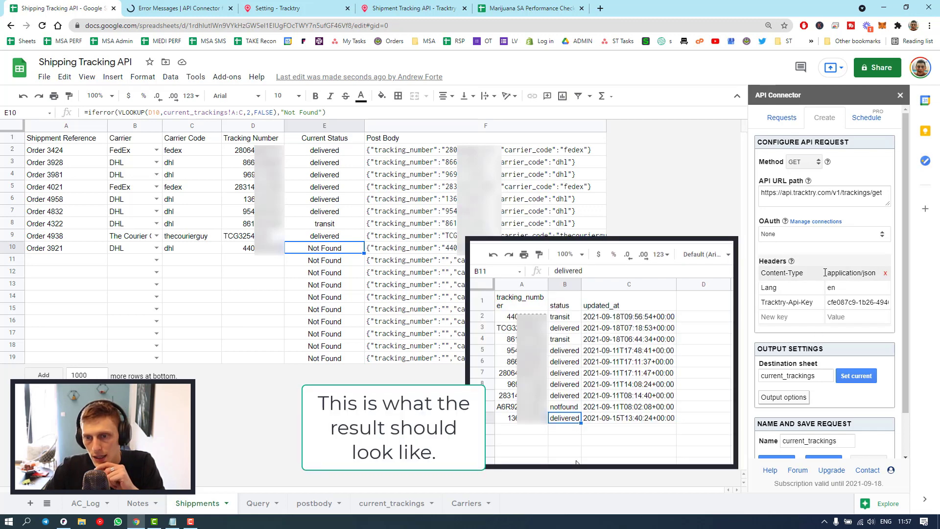
scroll(794, 365, down, 1)
click(786, 354)
scroll(790, 379, down, 2)
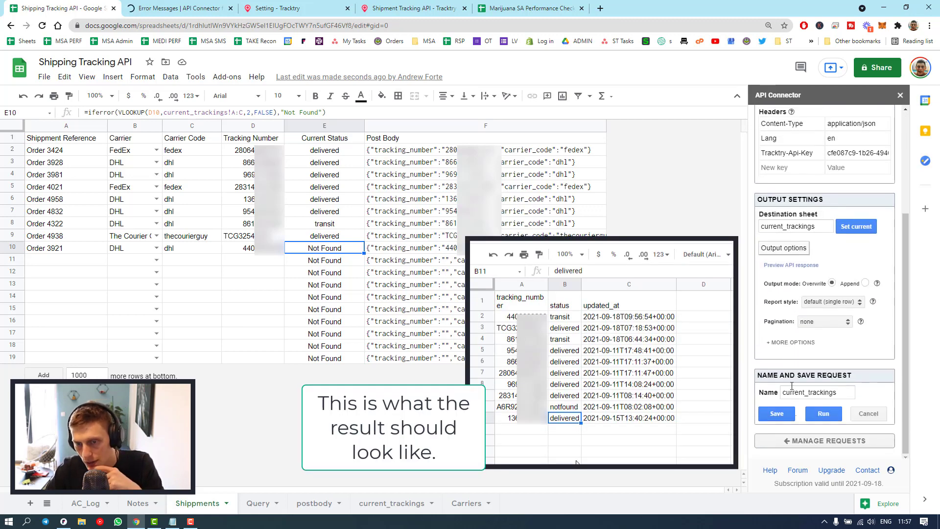
click(790, 342)
scroll(789, 342, down, 3)
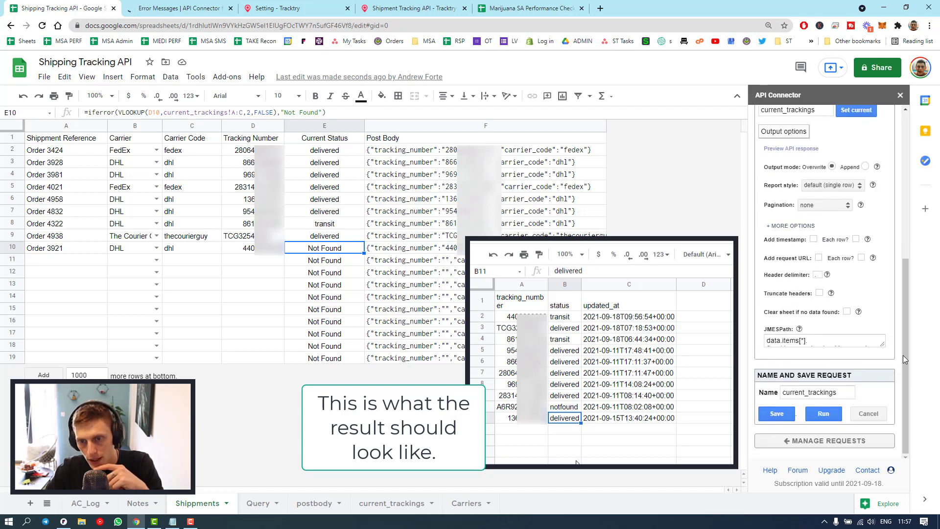
drag(883, 345, 884, 389)
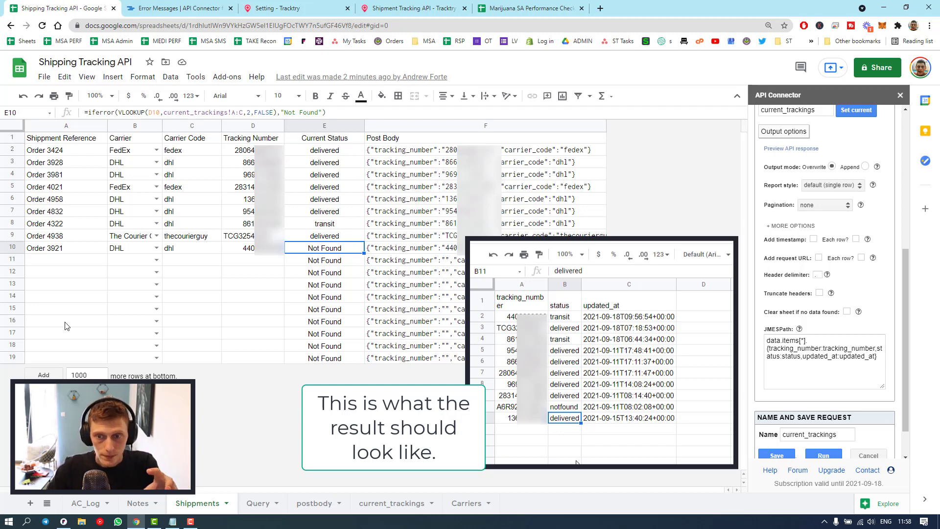
scroll(778, 367, down, 1)
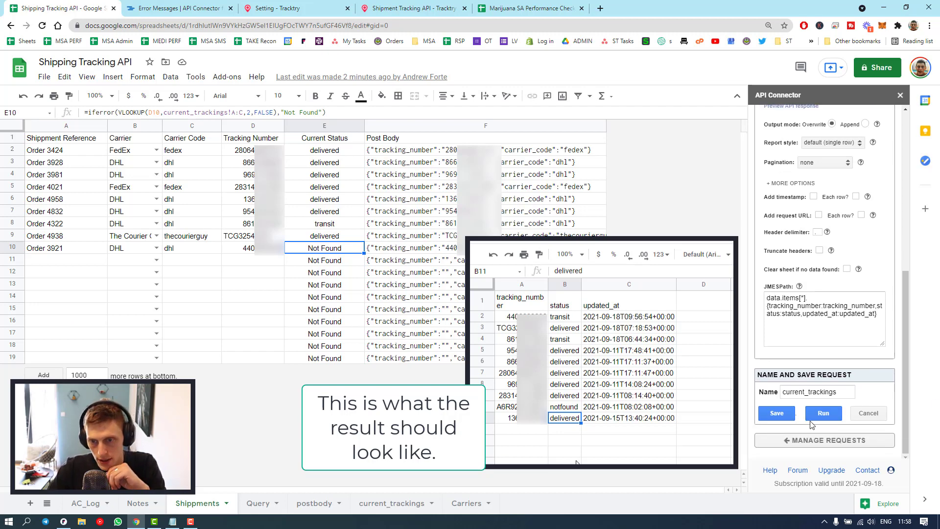
- Save and run current_trackings so the new DHL shipment's status becomes transit
click(777, 413)
click(823, 414)
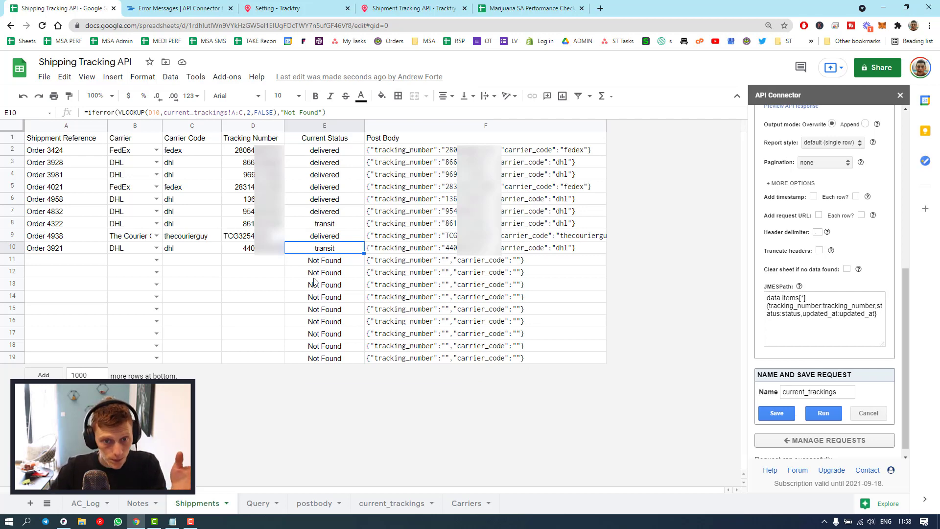
- Verify the Current Trackings trigger runs current_trackings every hour, then return to the saved requests list
click(786, 445)
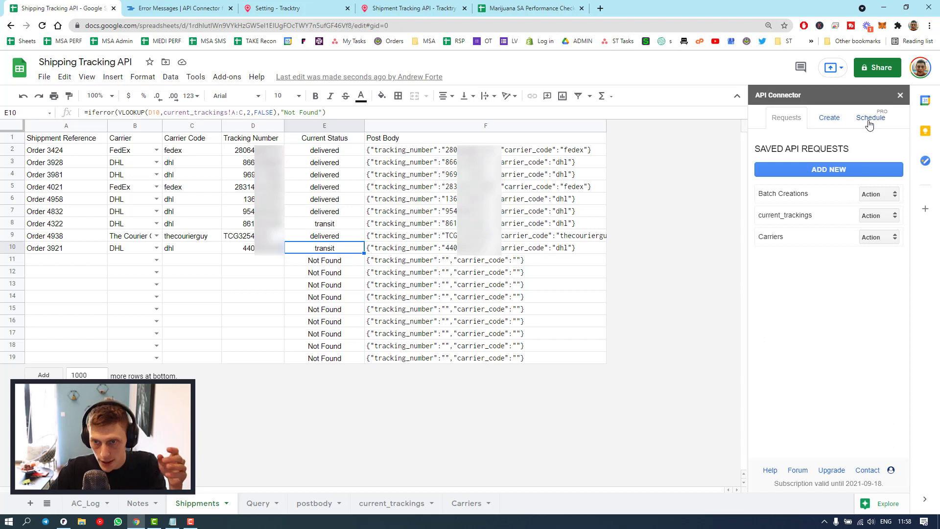
click(870, 120)
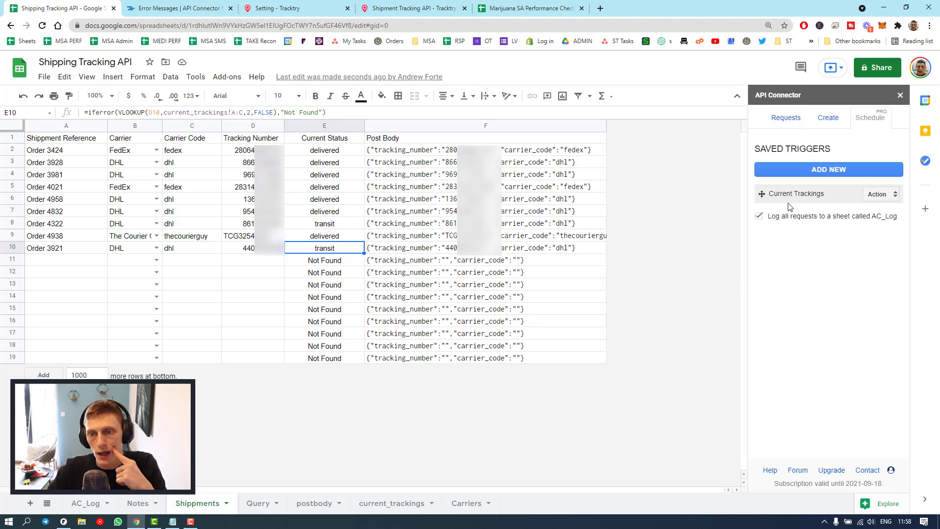
click(884, 194)
click(878, 212)
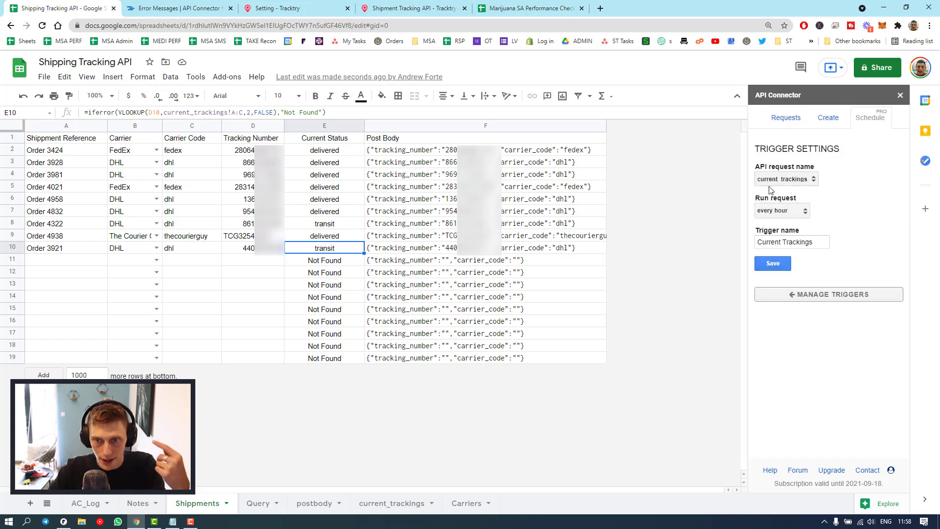
click(785, 118)
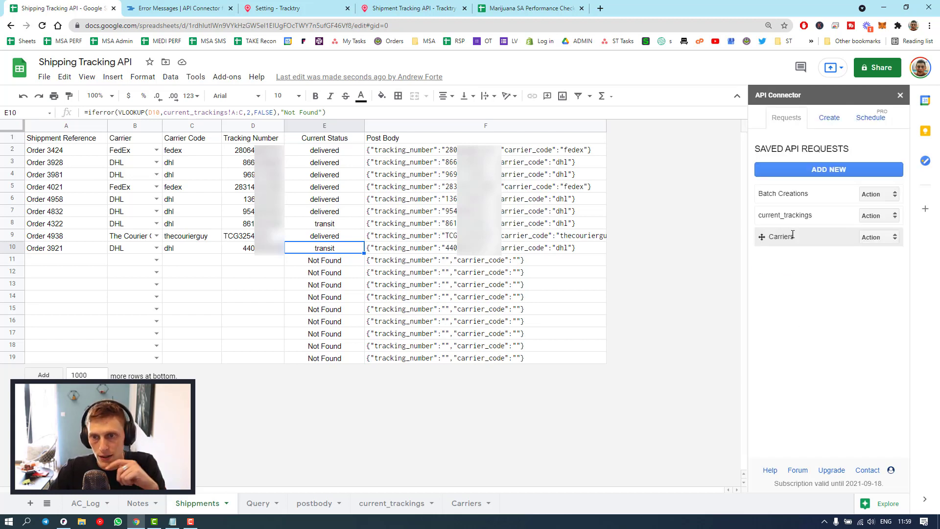
- Schedule the Batch Creations request hourly as a new trigger named 'batch creation' and save it
click(787, 171)
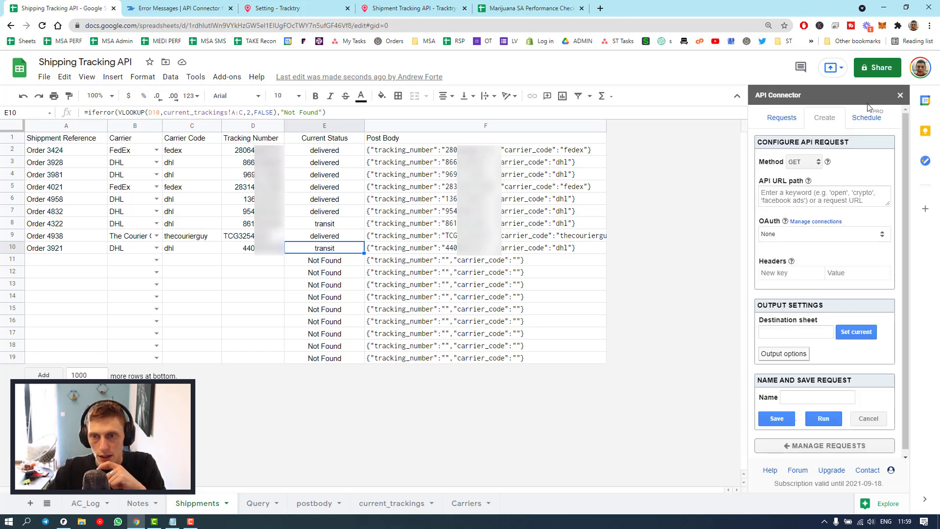
click(864, 119)
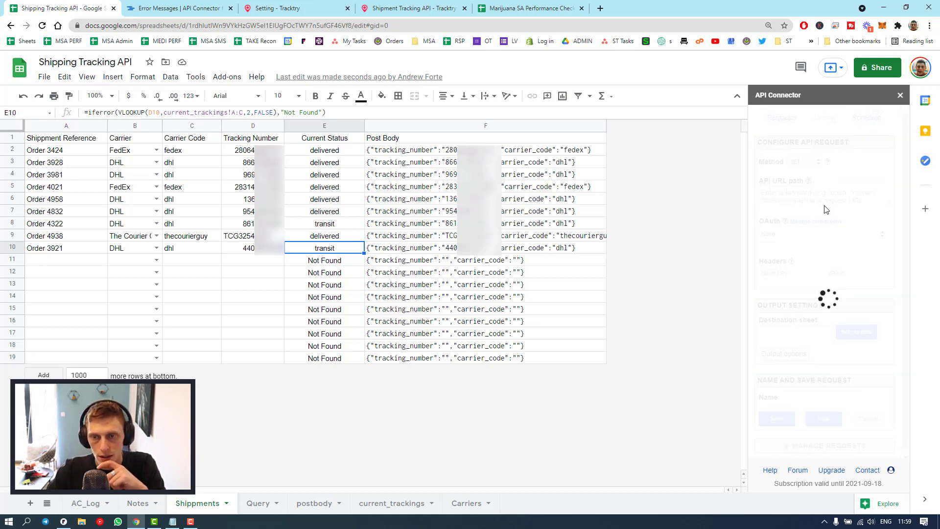
click(807, 175)
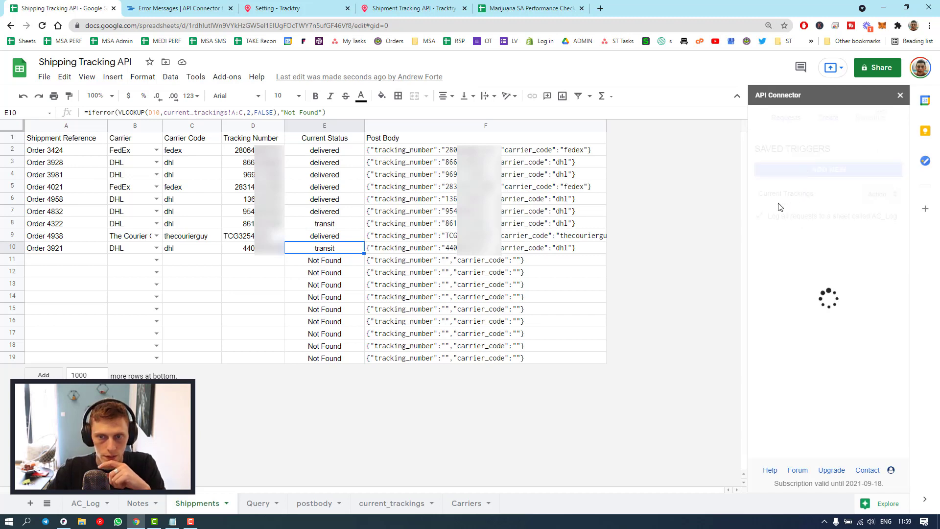
click(777, 182)
click(771, 199)
click(771, 211)
click(778, 217)
click(780, 243)
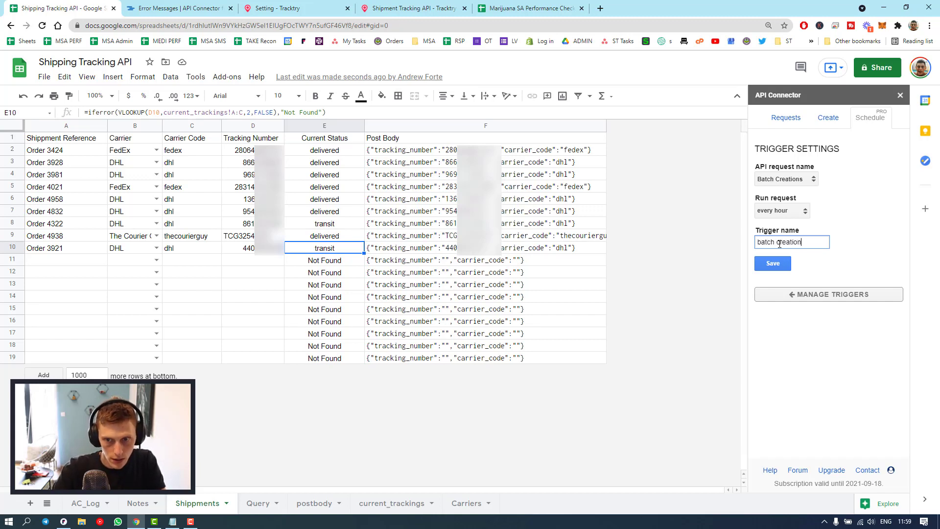
click(773, 264)
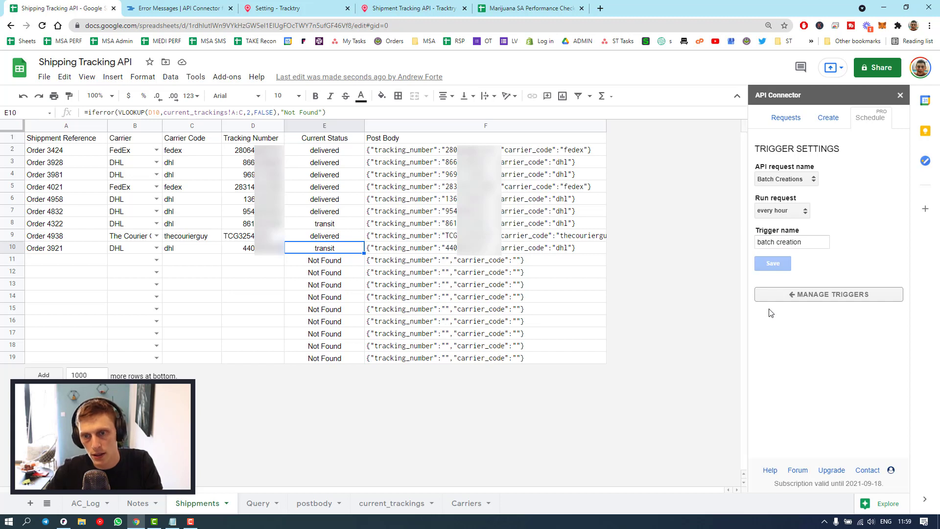
click(769, 299)
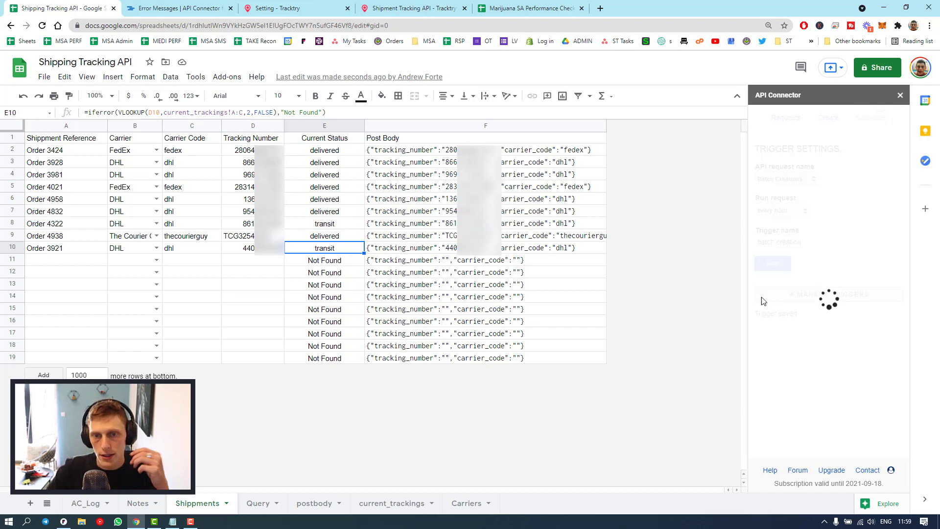
- Review the AC_Log request history and the Notes sheet, then go back to Shippments
click(91, 506)
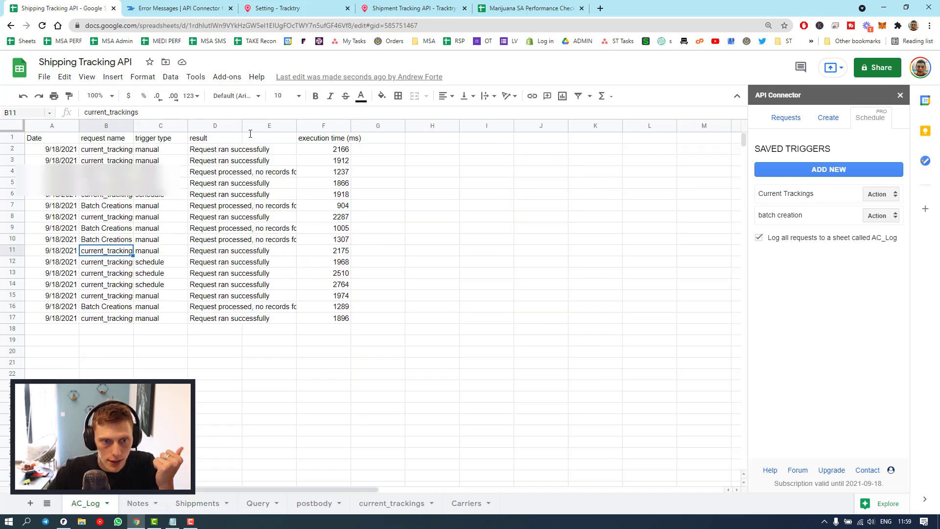
click(138, 504)
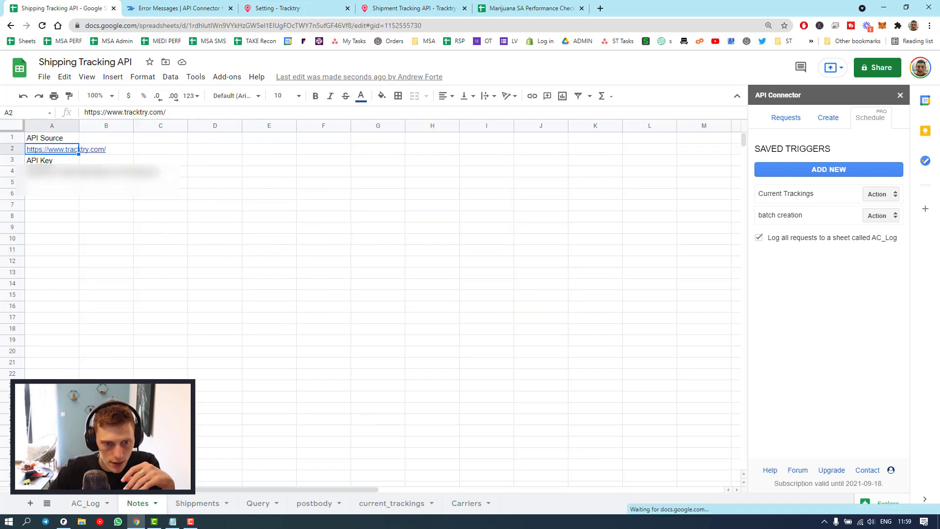
click(202, 505)
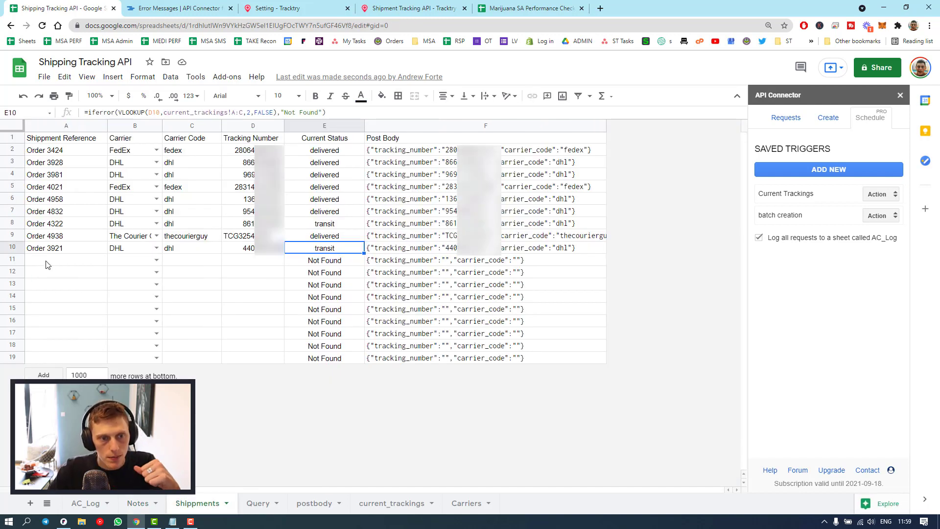
- Inspect cells A11 through C11 in the first empty row, including the carrier code formula
click(48, 266)
click(146, 265)
click(196, 261)
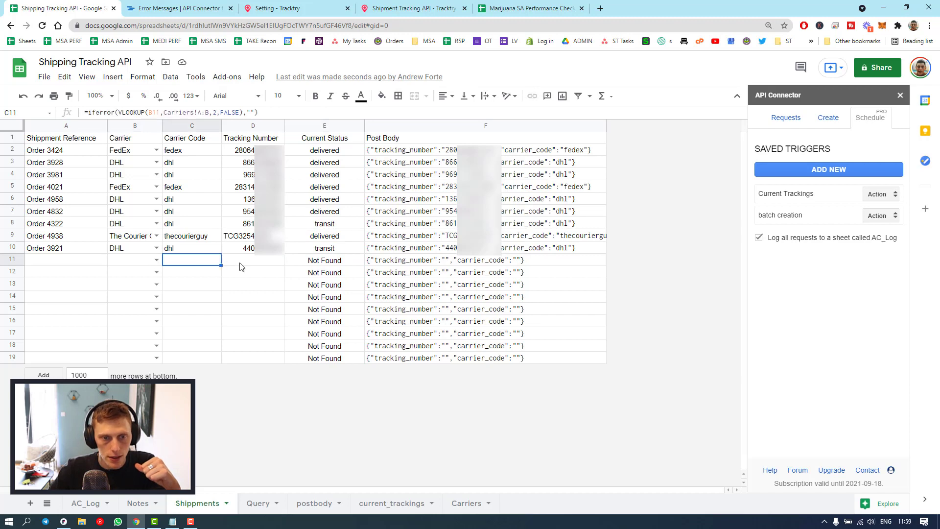
click(249, 263)
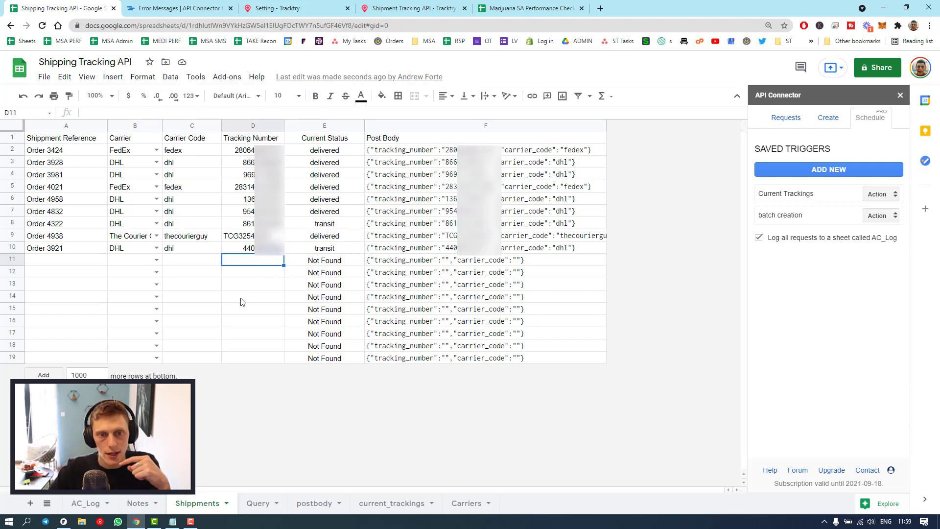